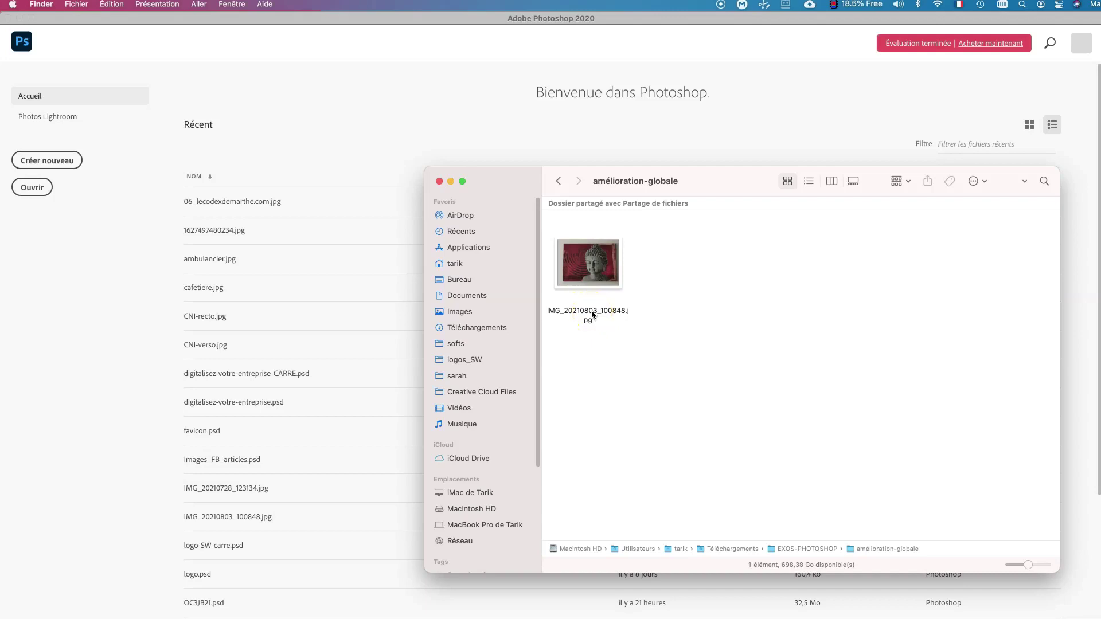
pyautogui.click(591, 312)
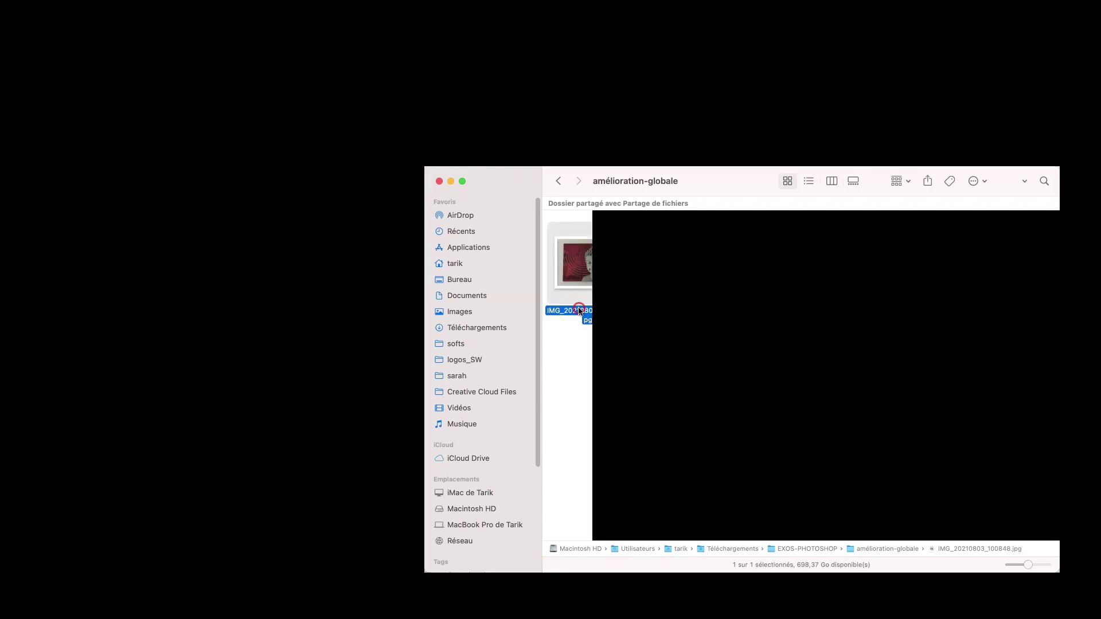
pyautogui.rightClick(579, 312)
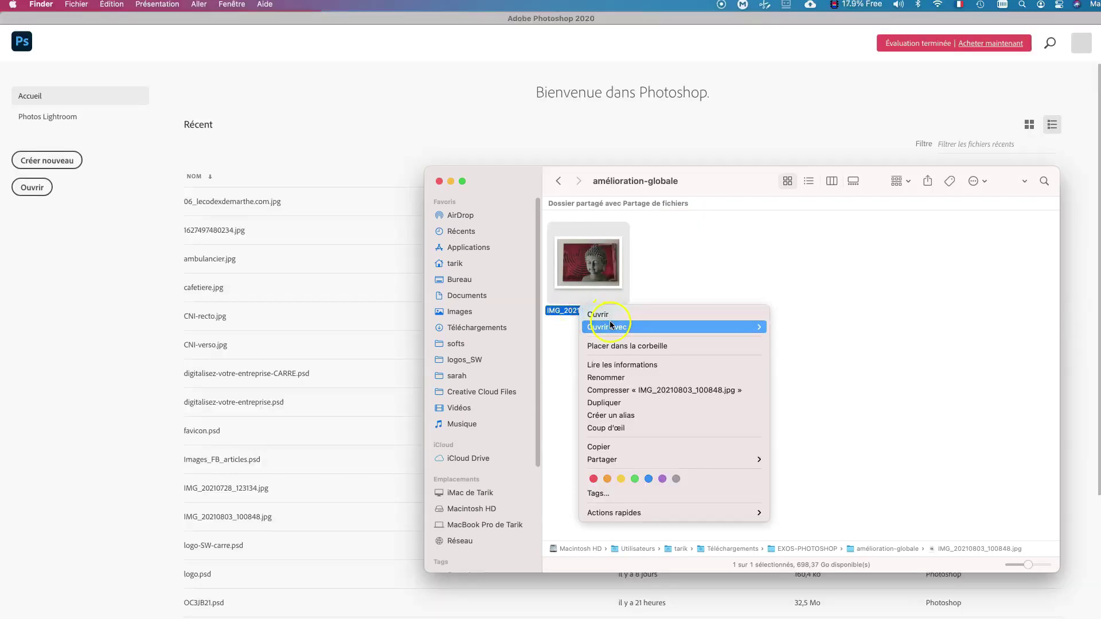
pyautogui.moveTo(611, 325)
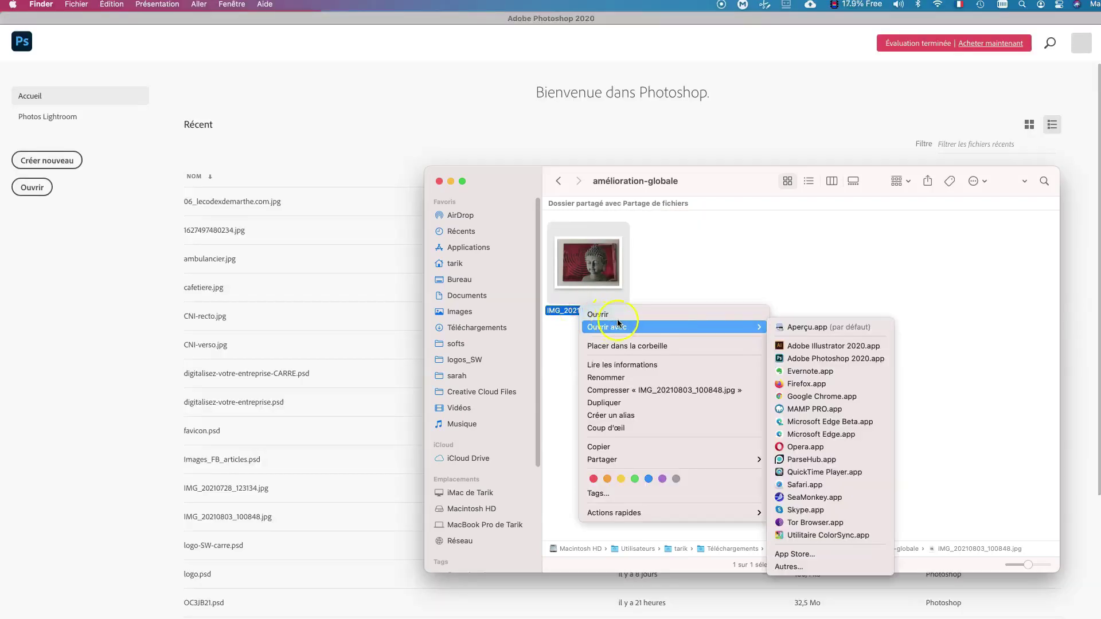
pyautogui.click(628, 377)
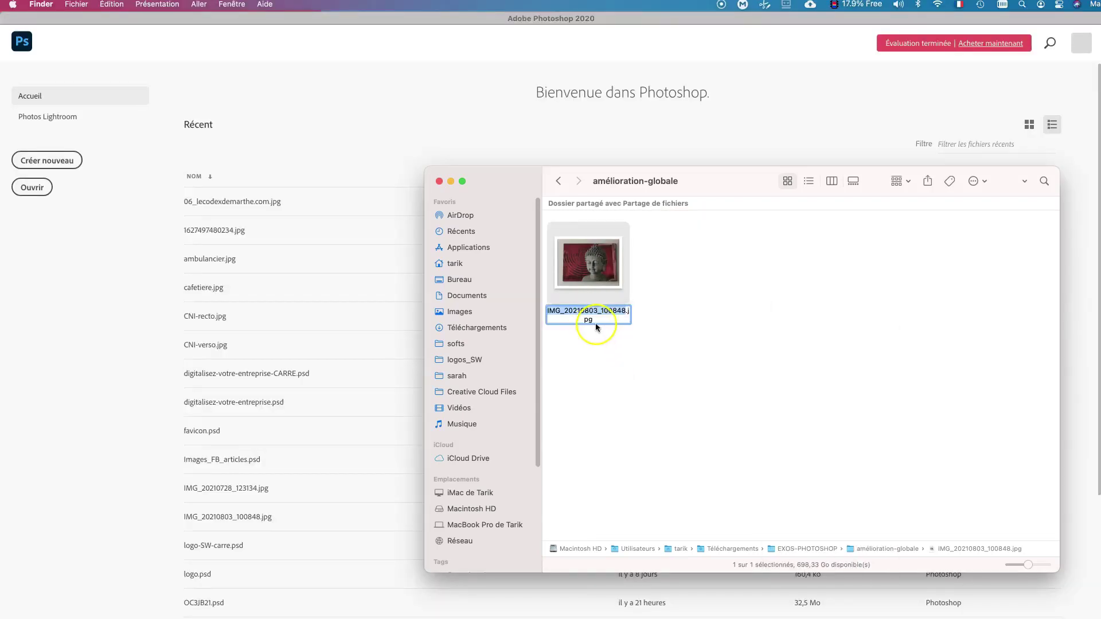
pyautogui.write('cadr')
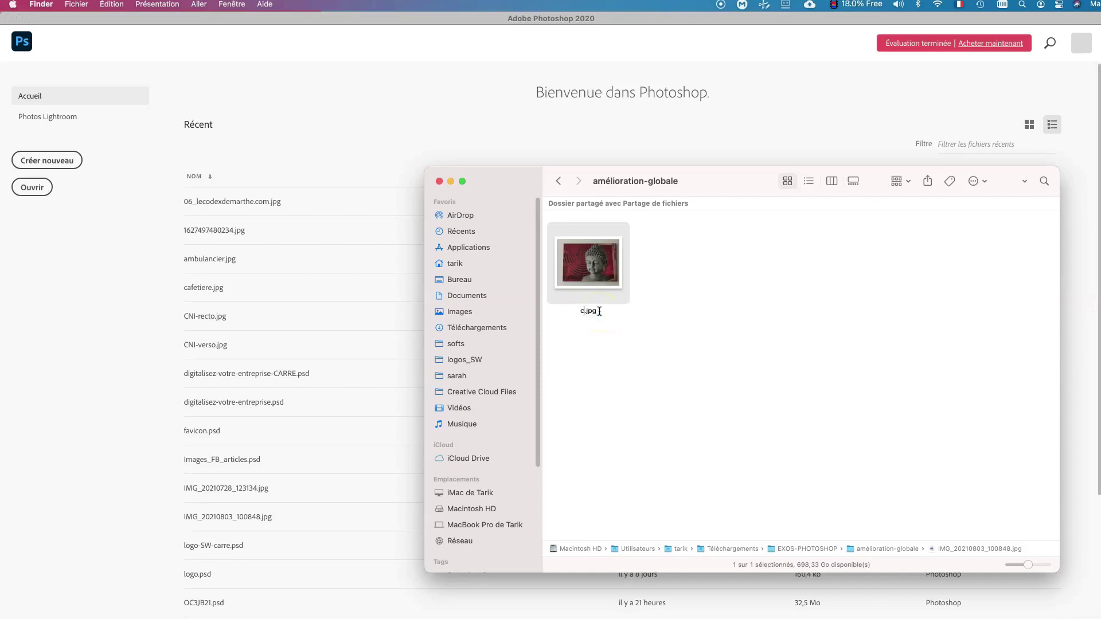
pyautogui.write('e')
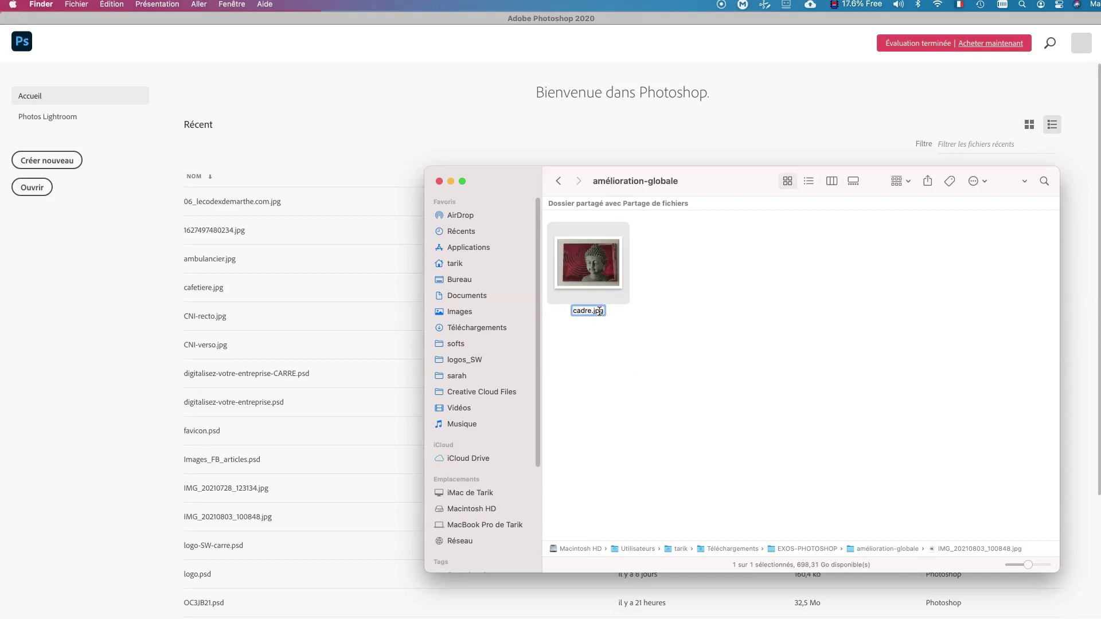
pyautogui.press('super+z')
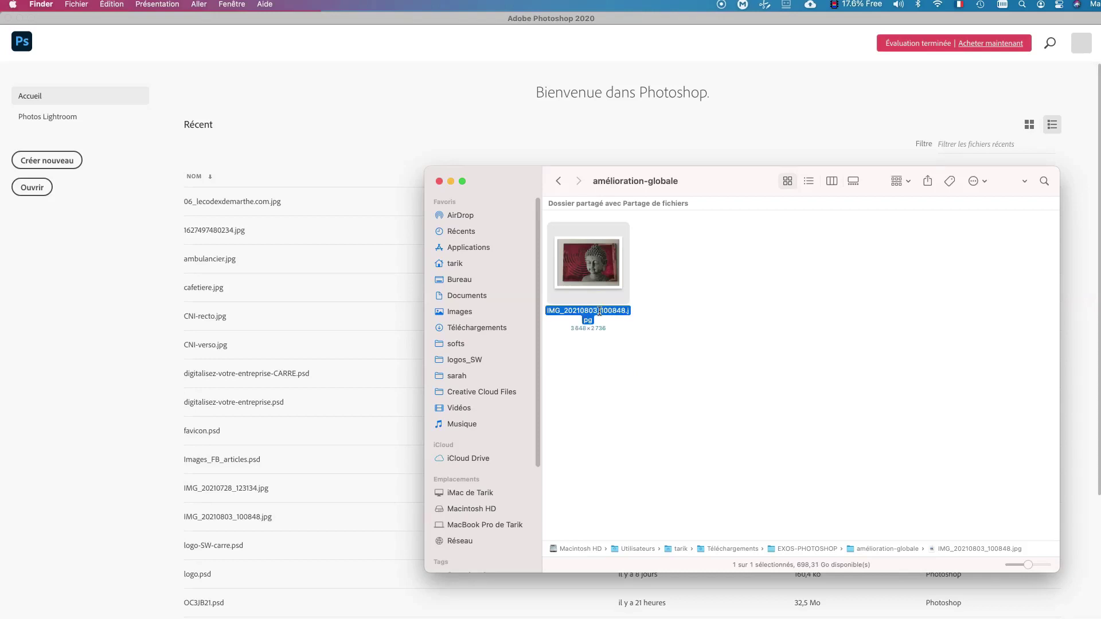
# Duplicate the photo IMG_20210803_100848.jpg and rename the copy as Cadre_Bouddha.jpg
pyautogui.press('super+d')
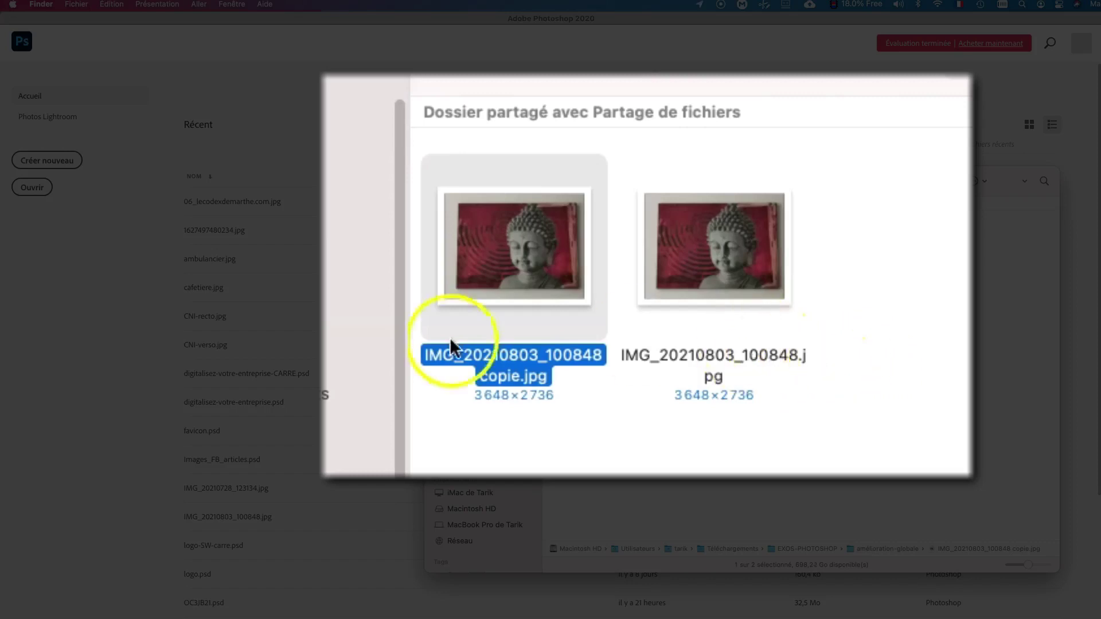
pyautogui.click(488, 370)
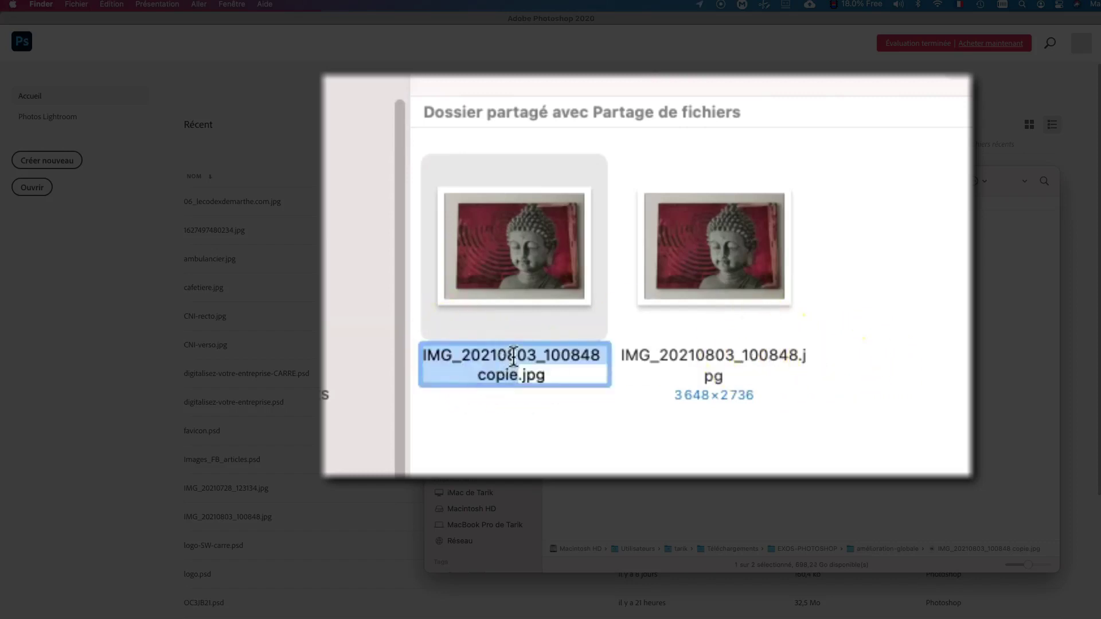
pyautogui.write('Cadre-B')
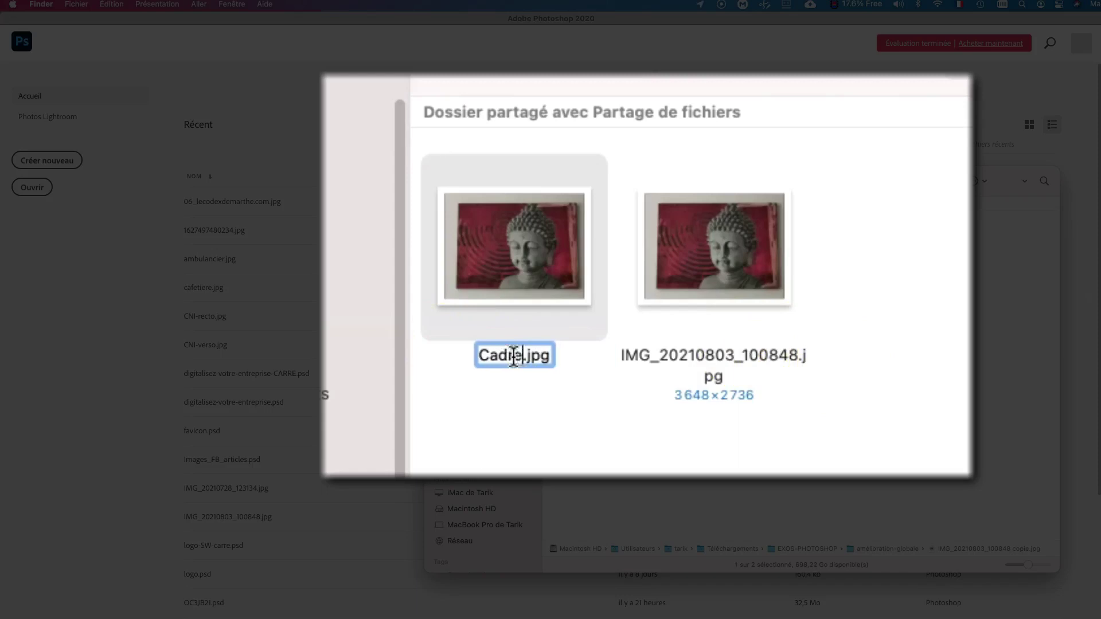
pyautogui.write('ouddha')
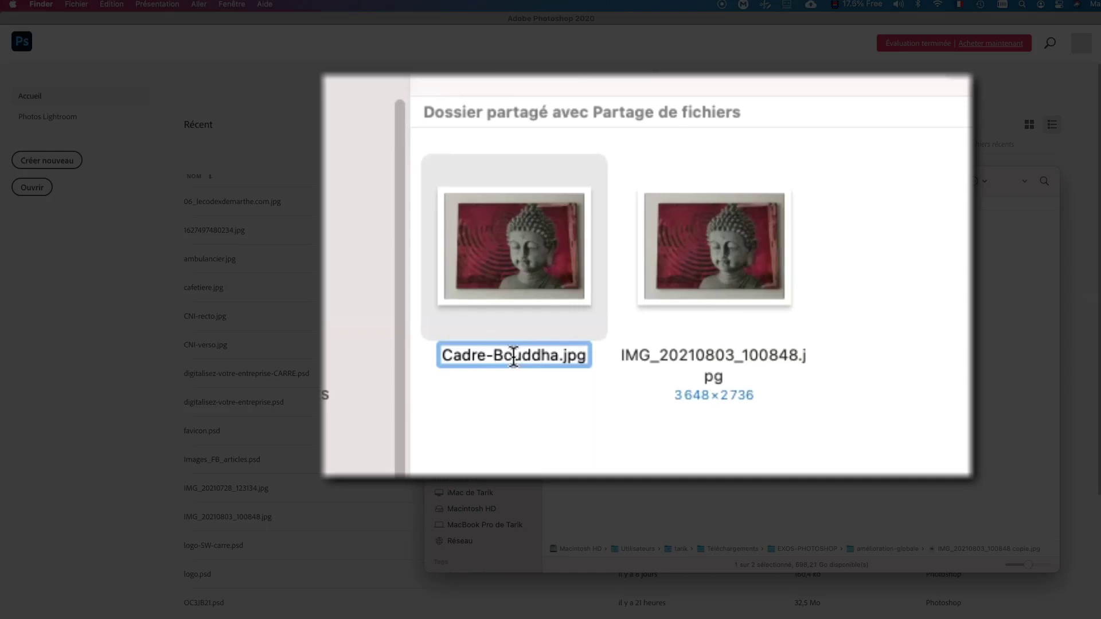
pyautogui.press('BackSpace')
pyautogui.write('_')
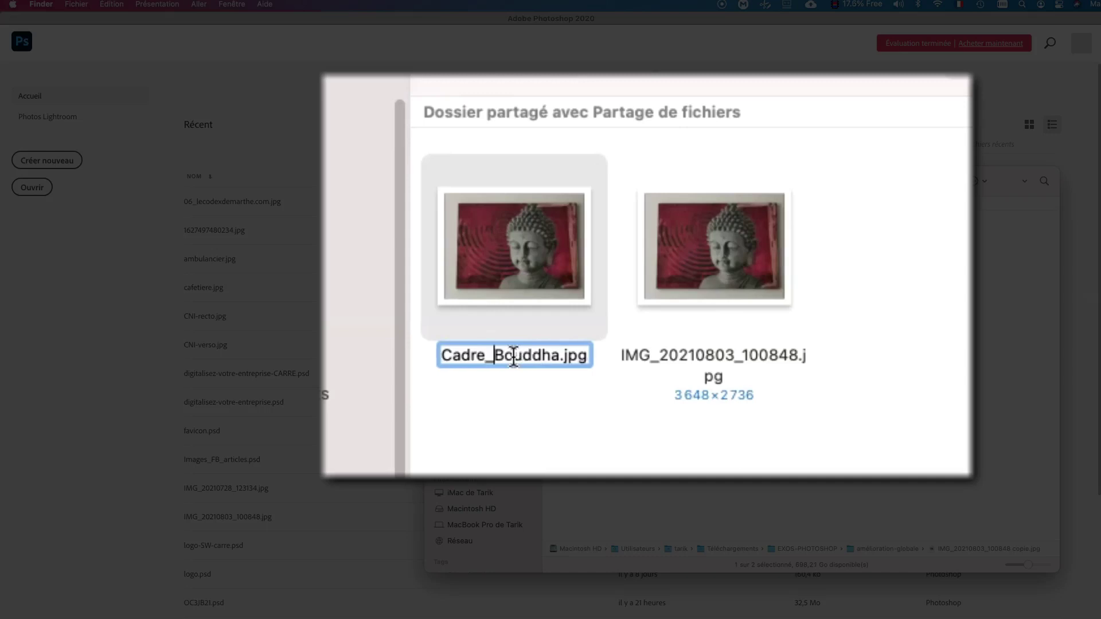
pyautogui.click(516, 457)
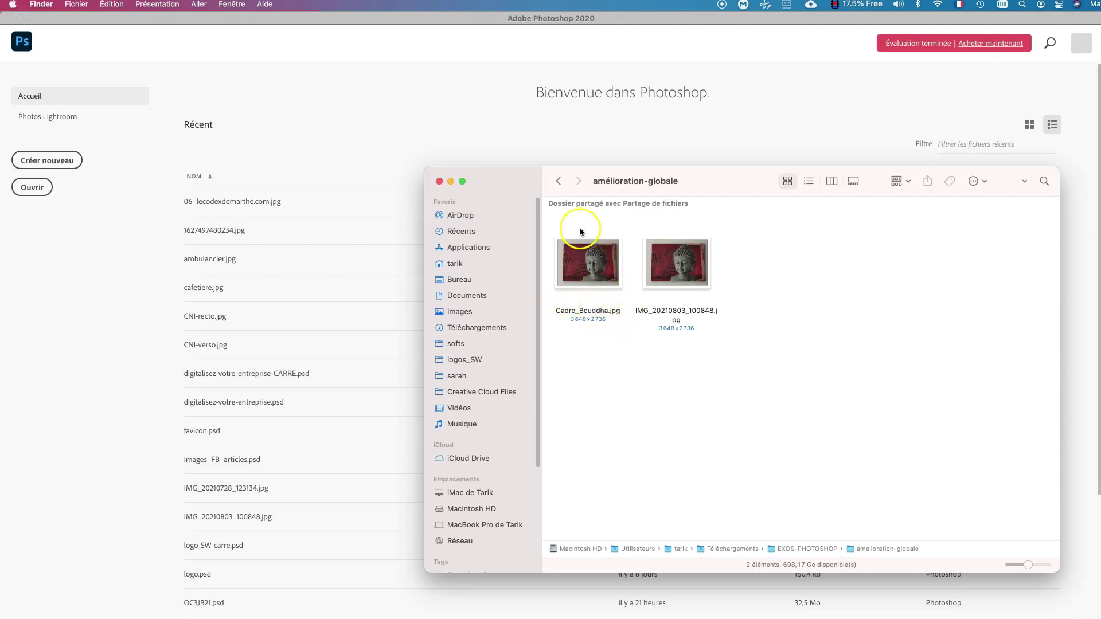
# Open Cadre_Bouddha.jpg in Adobe Photoshop 2020, discarding its embedded colour profile
pyautogui.rightClick(587, 262)
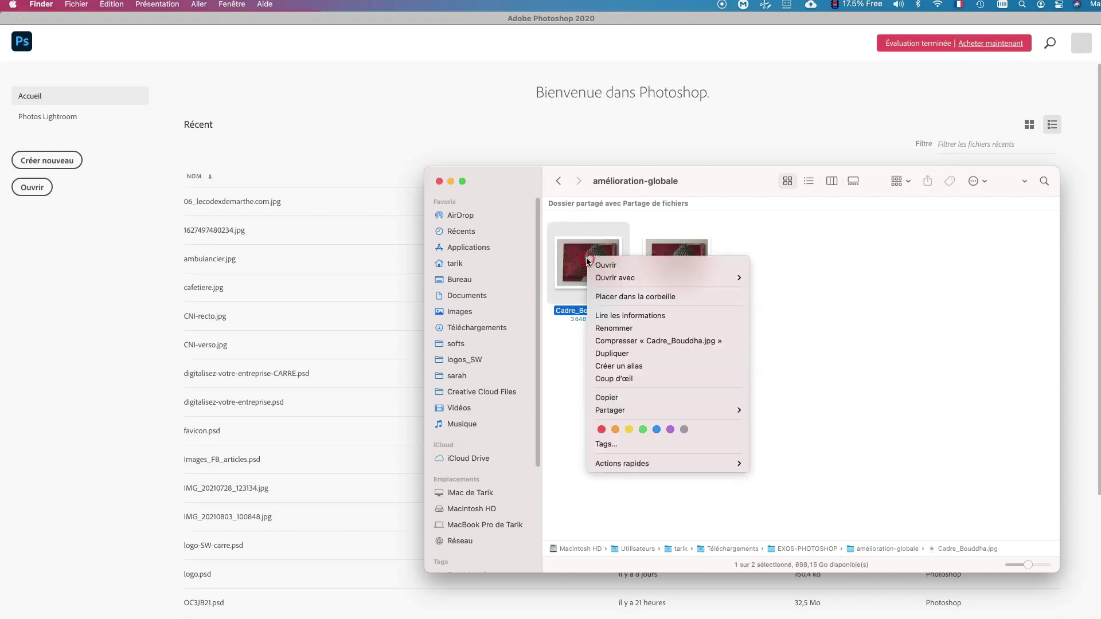
pyautogui.moveTo(739, 278)
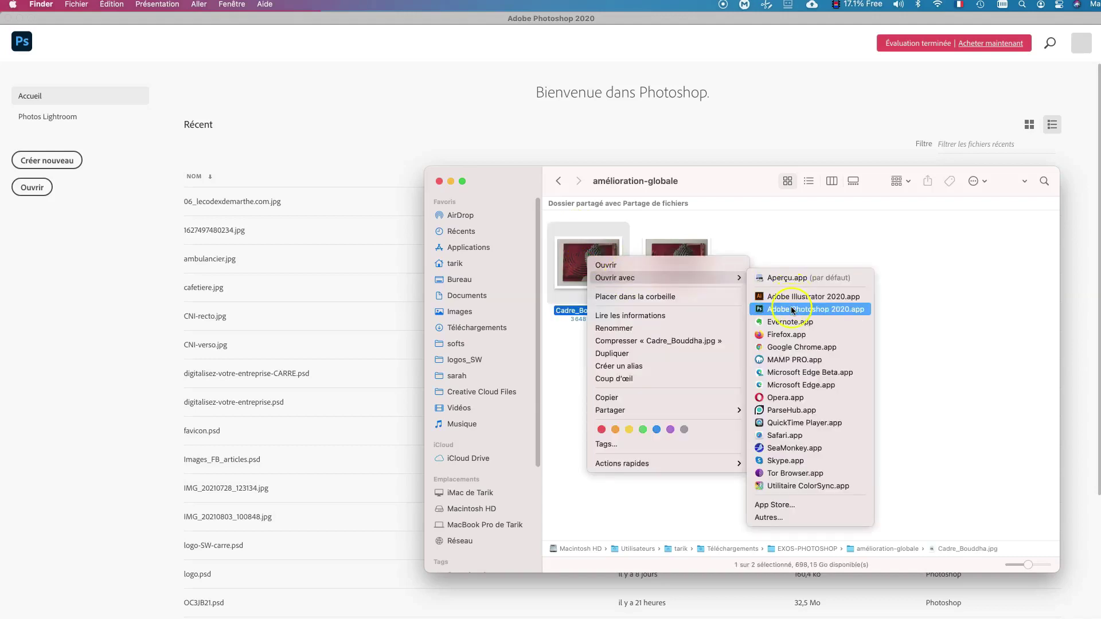
pyautogui.click(763, 309)
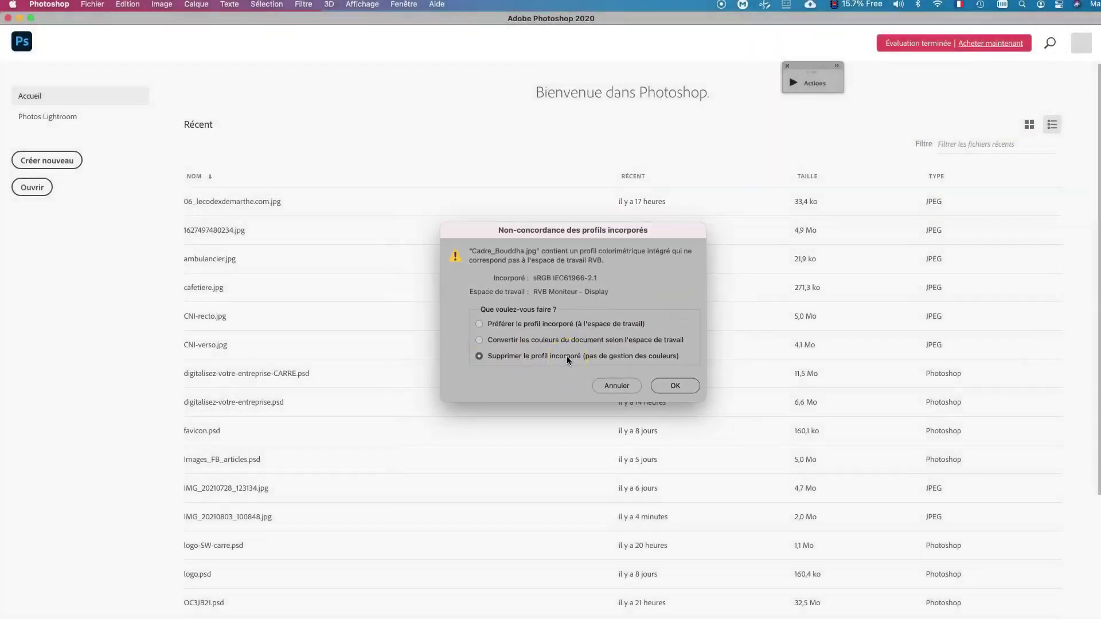
pyautogui.click(665, 386)
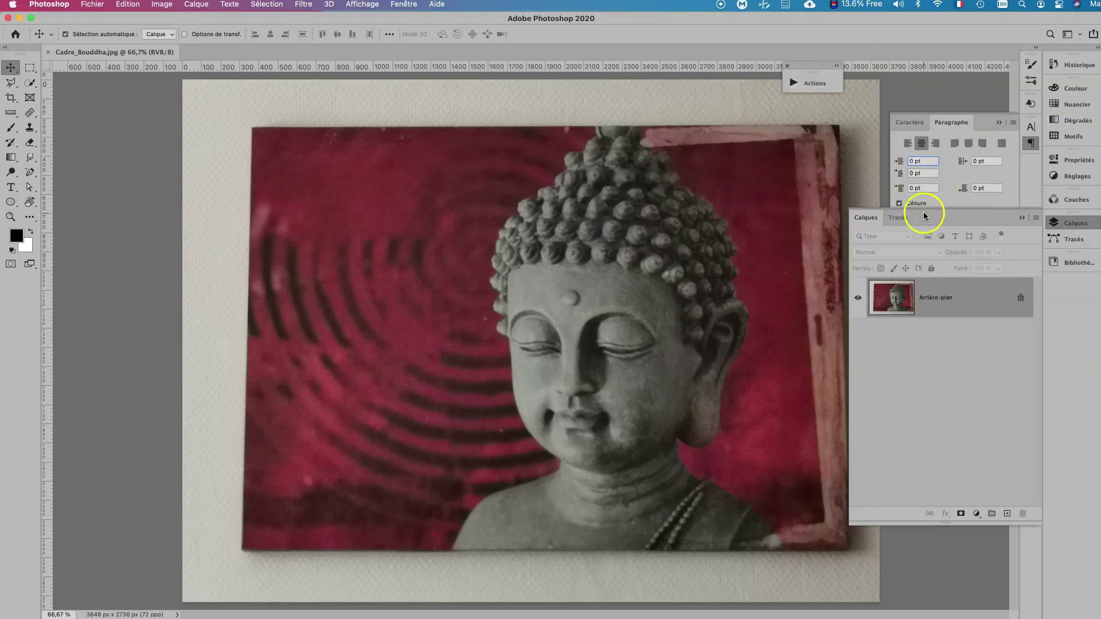
# Switch the workspace to the default one, Les indispensables
pyautogui.click(400, 7)
pyautogui.moveTo(406, 29)
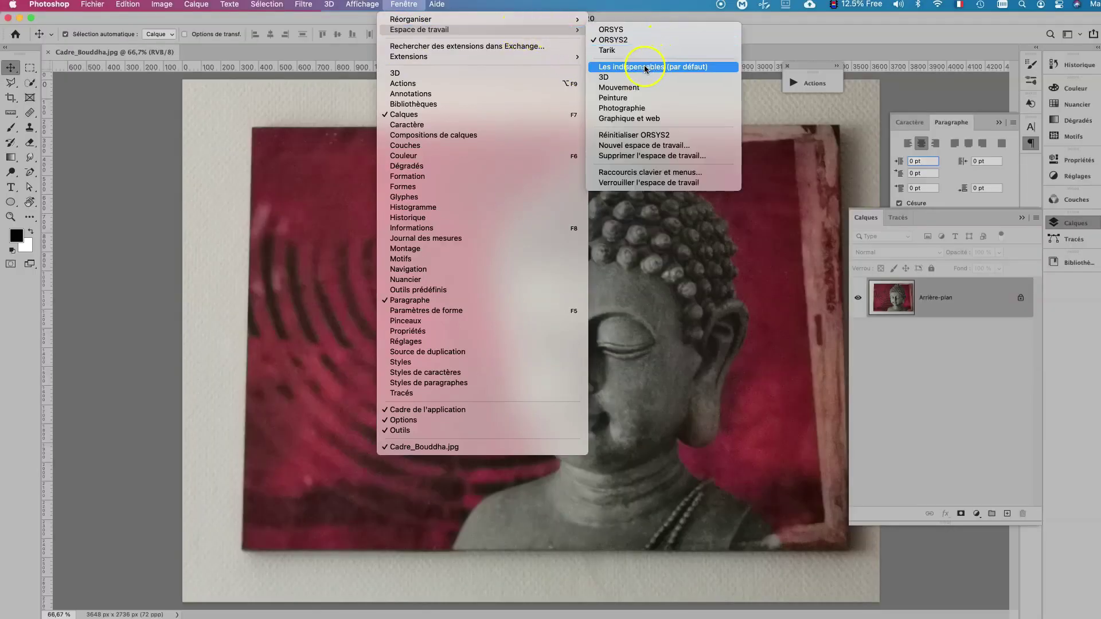
pyautogui.click(645, 67)
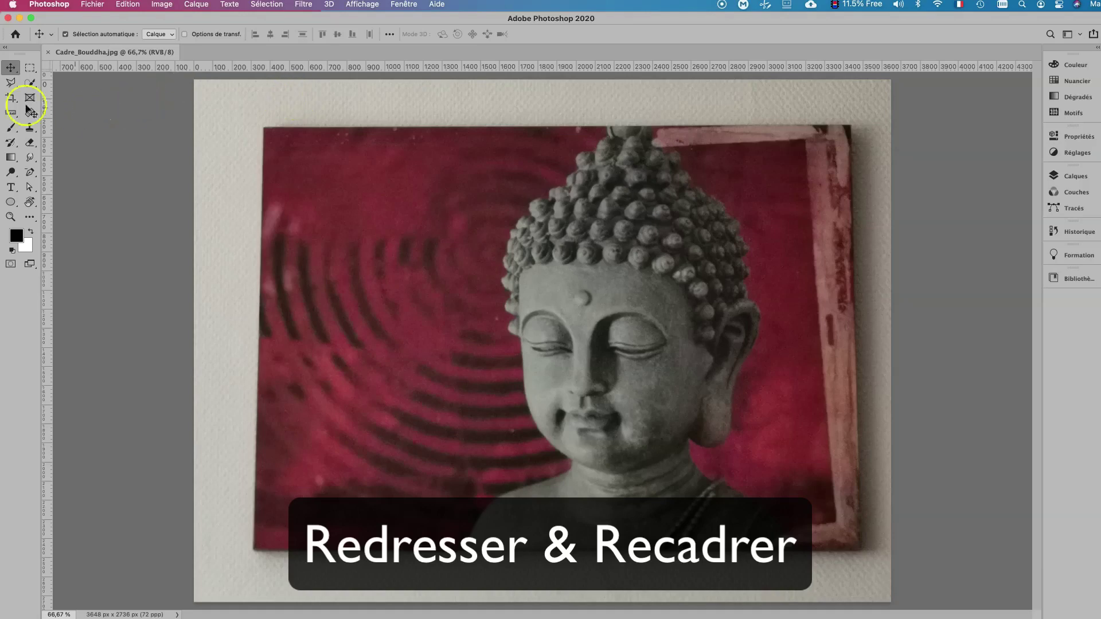
pyautogui.click(10, 98)
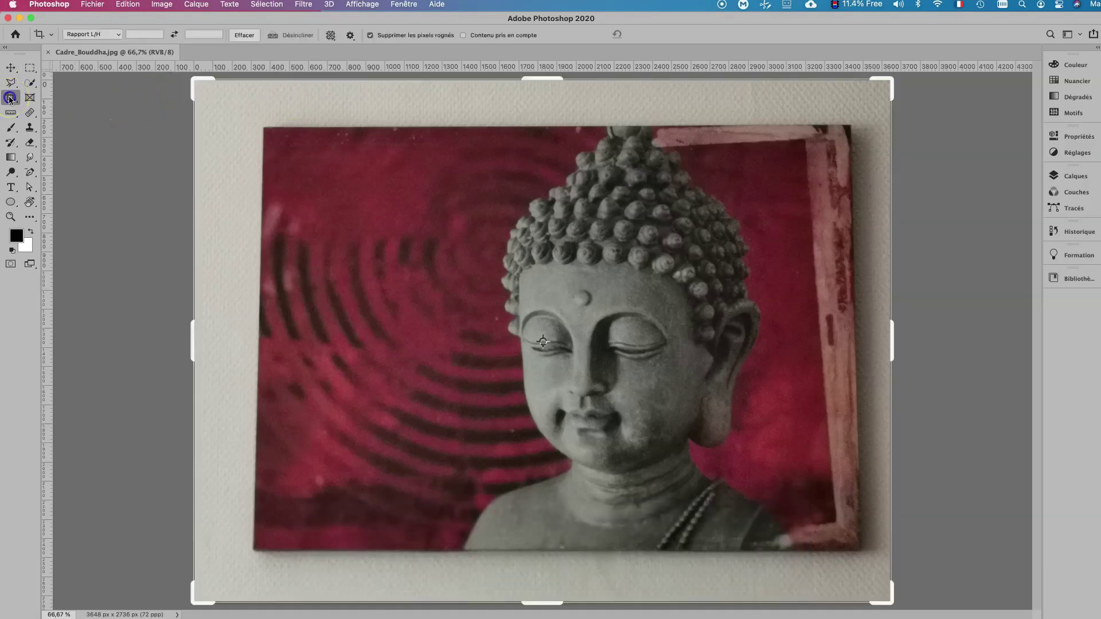
pyautogui.moveTo(197, 80); pyautogui.dragTo(227, 102)
pyautogui.moveTo(227, 102); pyautogui.dragTo(226, 101)
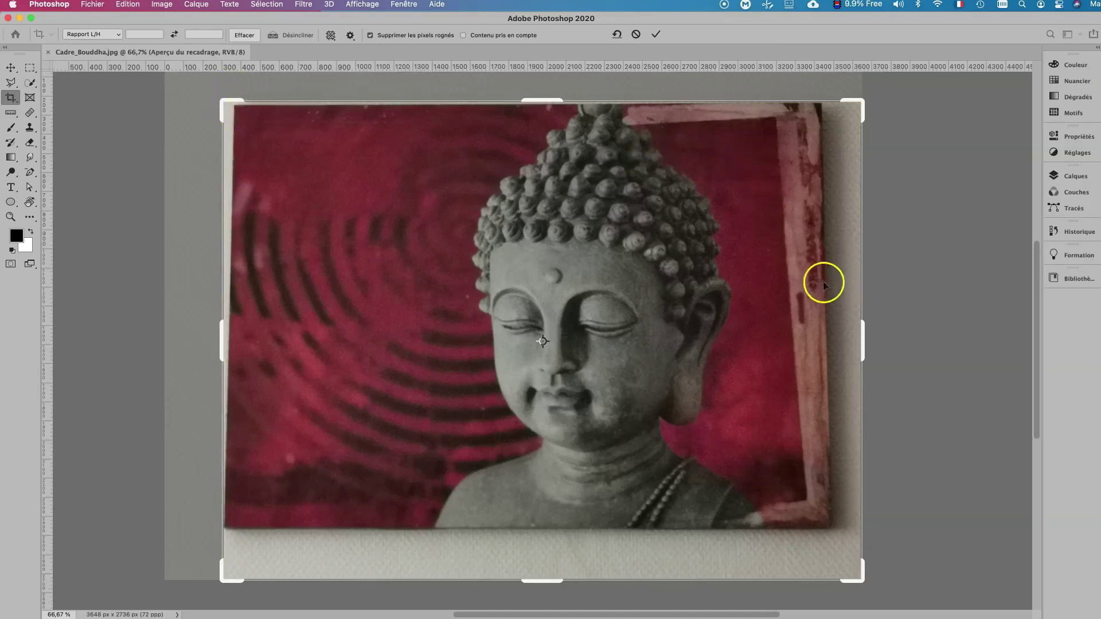
pyautogui.moveTo(861, 335); pyautogui.dragTo(847, 332)
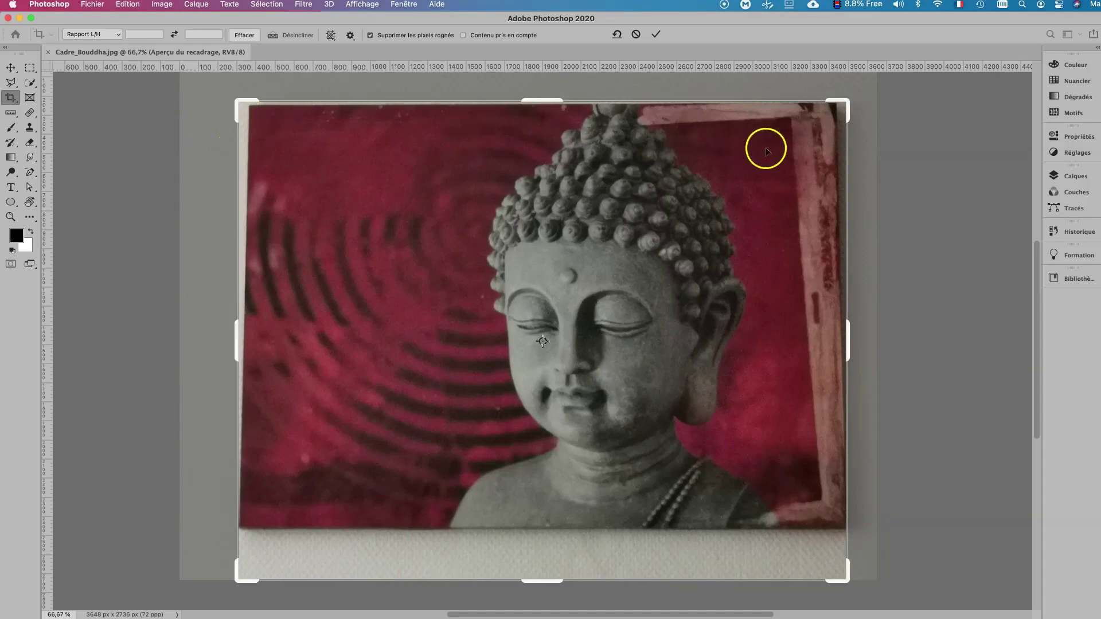
pyautogui.press('Escape')
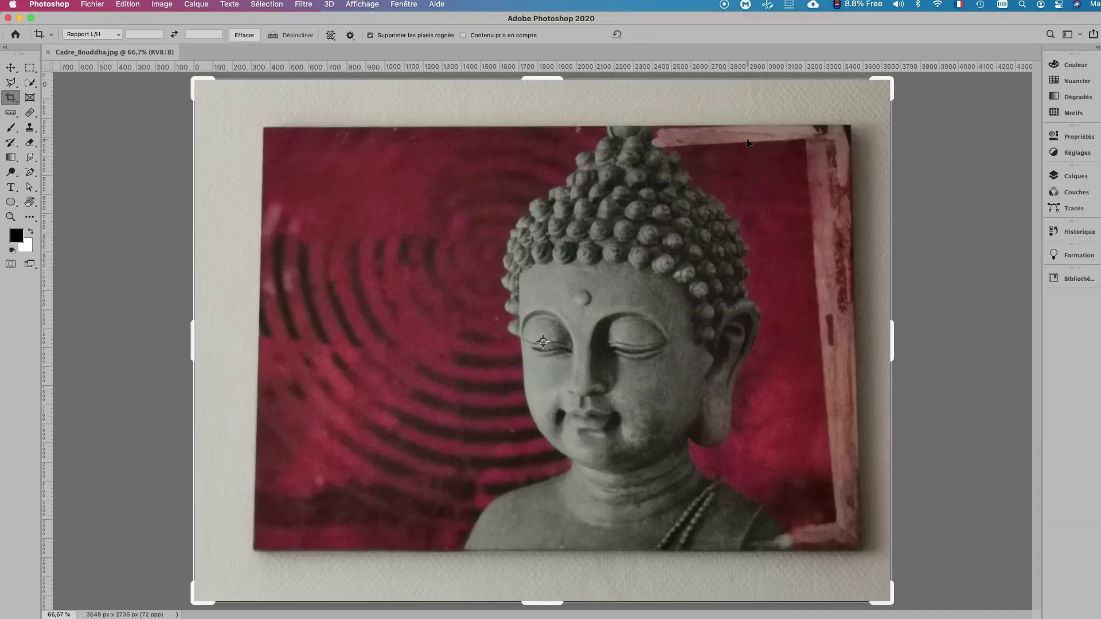
# Place two vertical and two horizontal guides along the four outer edges of the Buddha picture frame
pyautogui.click(14, 68)
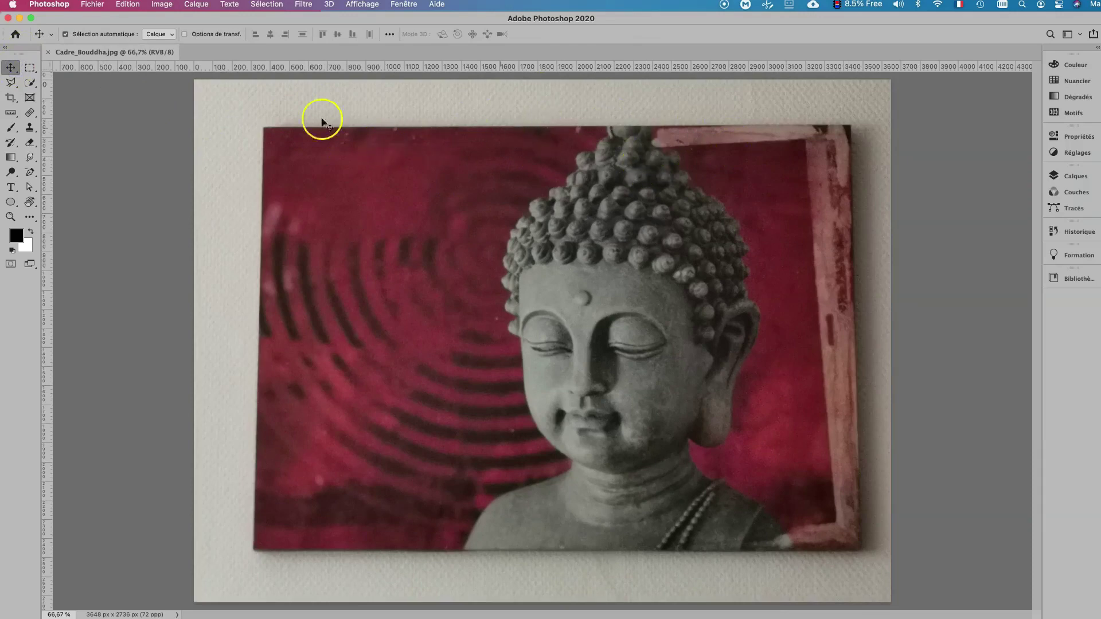
pyautogui.moveTo(44, 94); pyautogui.dragTo(253, 116)
pyautogui.moveTo(122, 69); pyautogui.dragTo(121, 123)
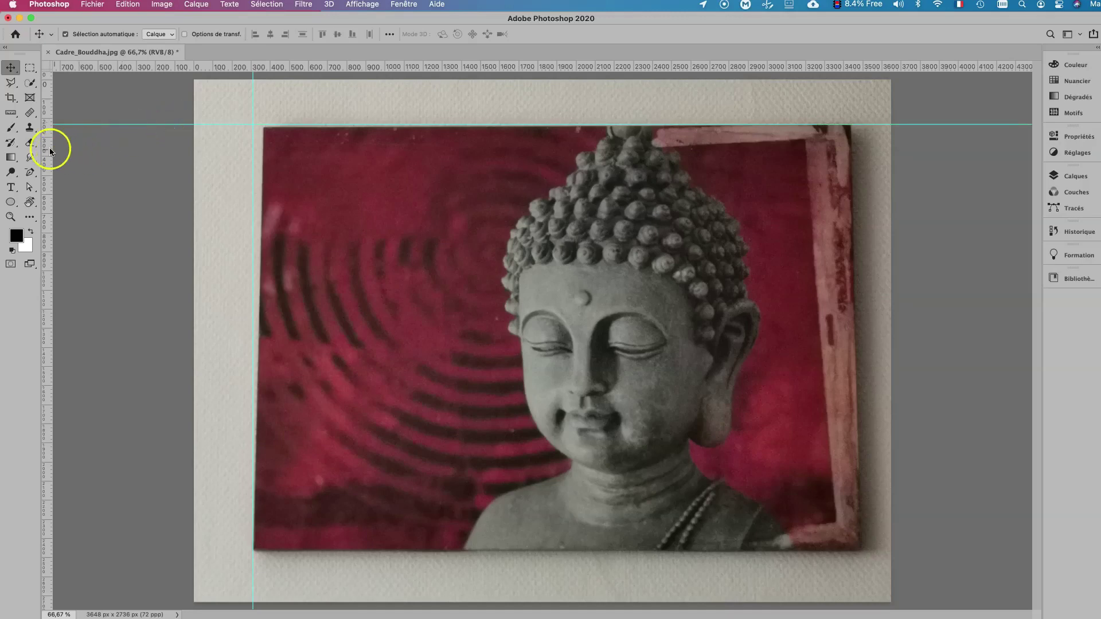
pyautogui.moveTo(49, 149); pyautogui.dragTo(862, 178)
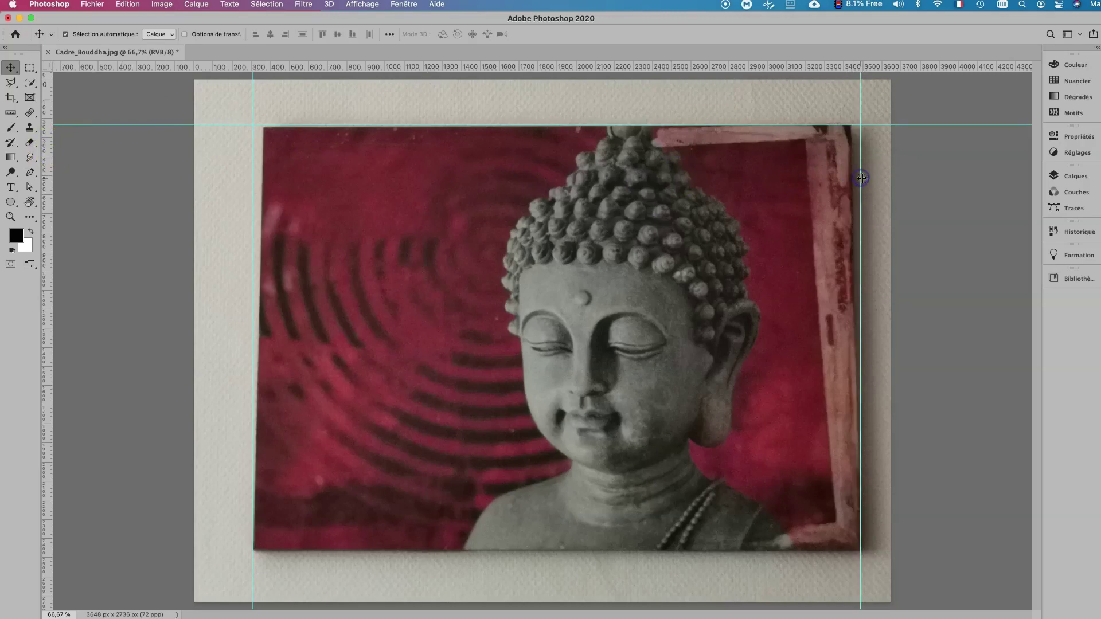
pyautogui.moveTo(108, 65); pyautogui.dragTo(142, 552)
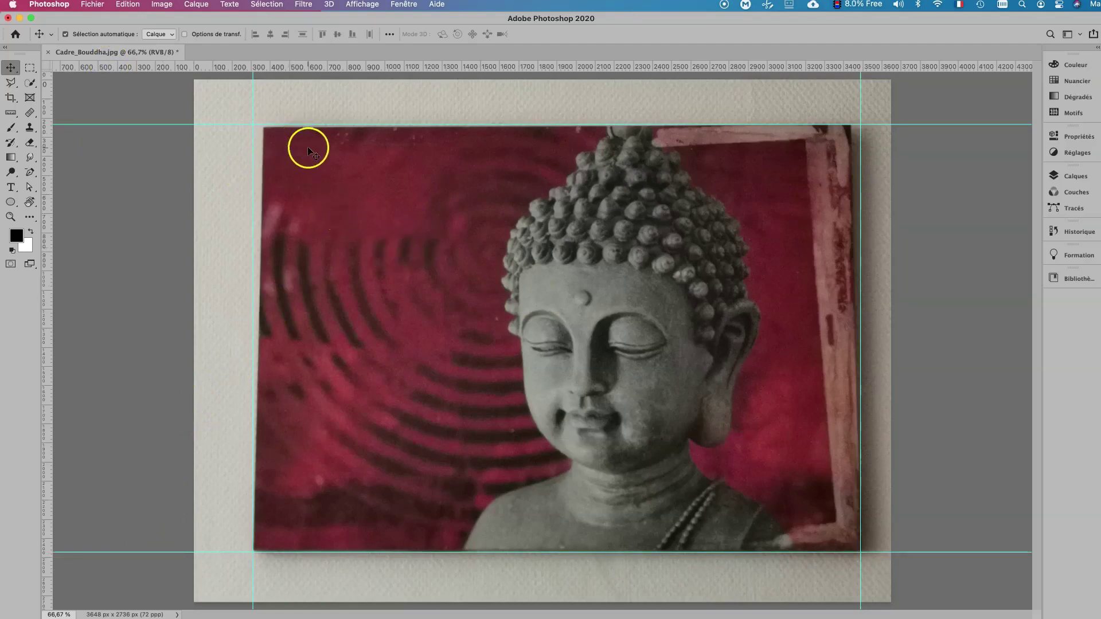
pyautogui.click(94, 5)
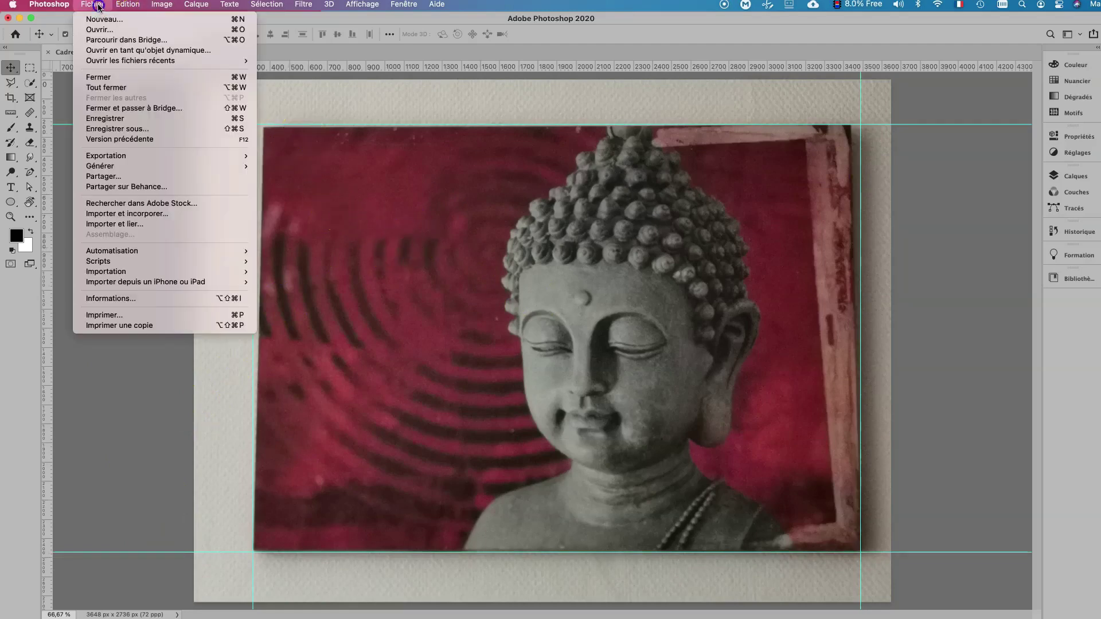
pyautogui.moveTo(127, 5)
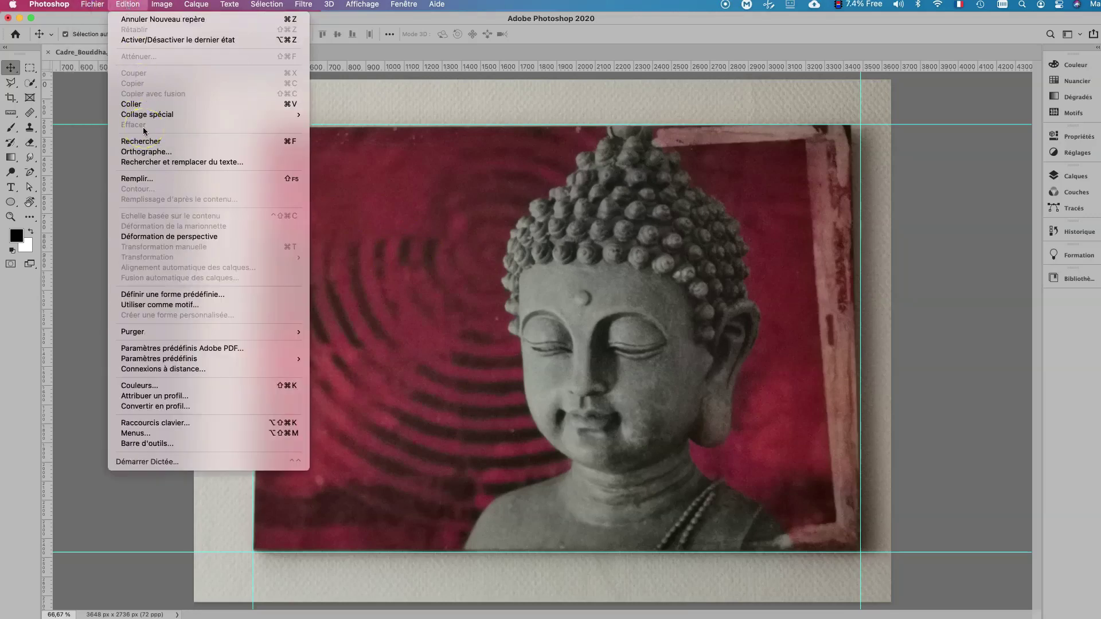
pyautogui.click(74, 103)
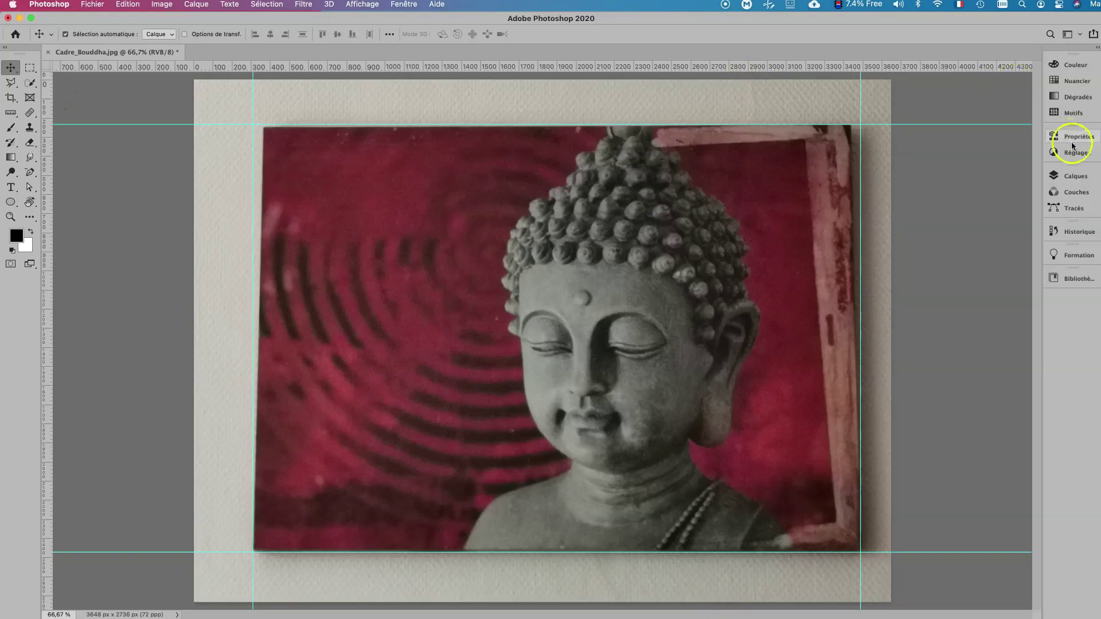
# Duplicate the Arrière-plan layer and hide the original beneath the copy
pyautogui.click(1074, 176)
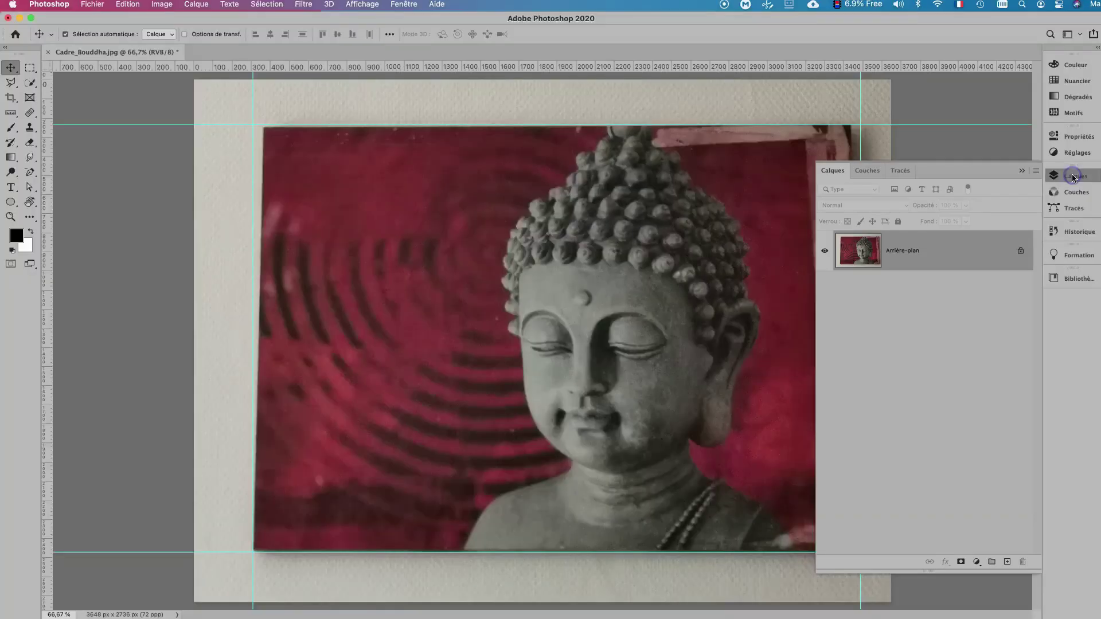
pyautogui.moveTo(912, 250); pyautogui.dragTo(1009, 562)
pyautogui.click(825, 291)
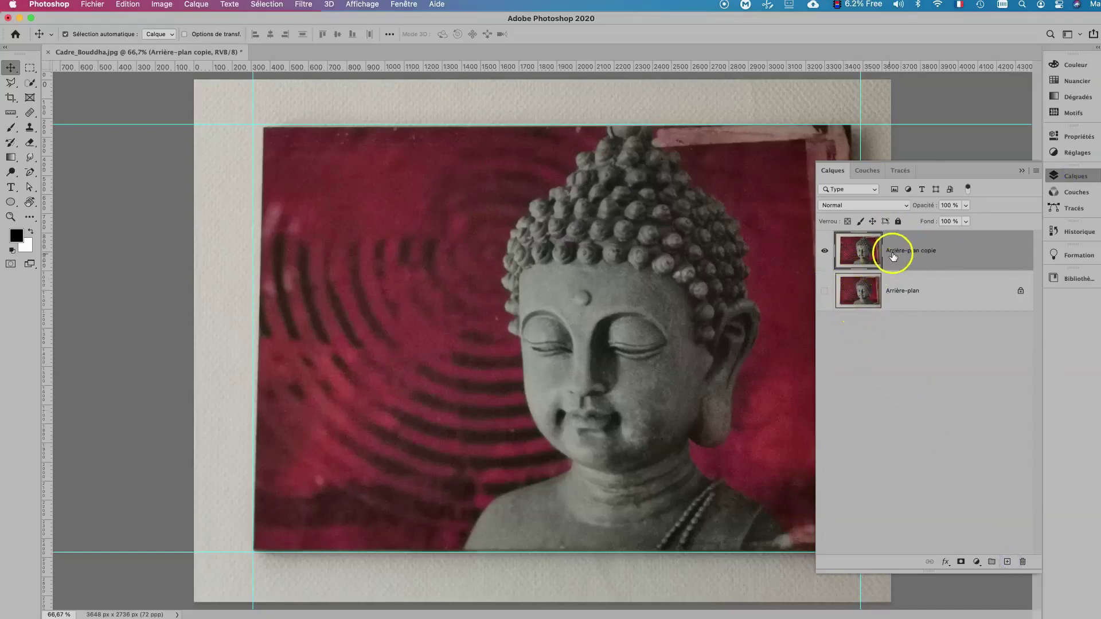
pyautogui.click(1022, 171)
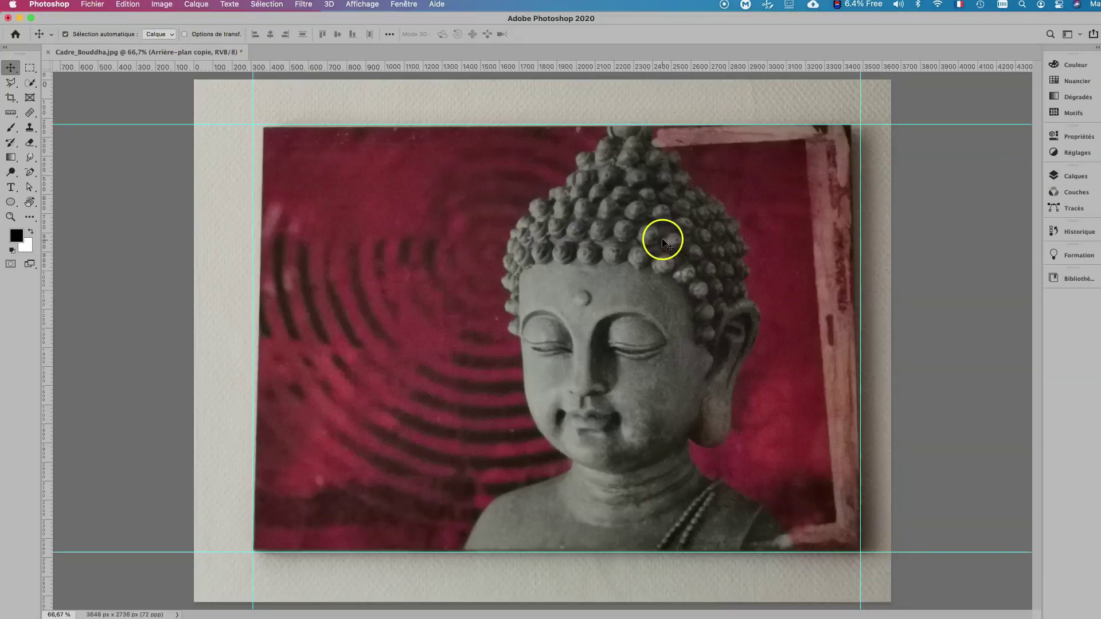
# Start a Déformation warp on the Arrière-plan copie layer and pull its upper-right corner outward until the frame meets the right vertical guide
pyautogui.click(127, 7)
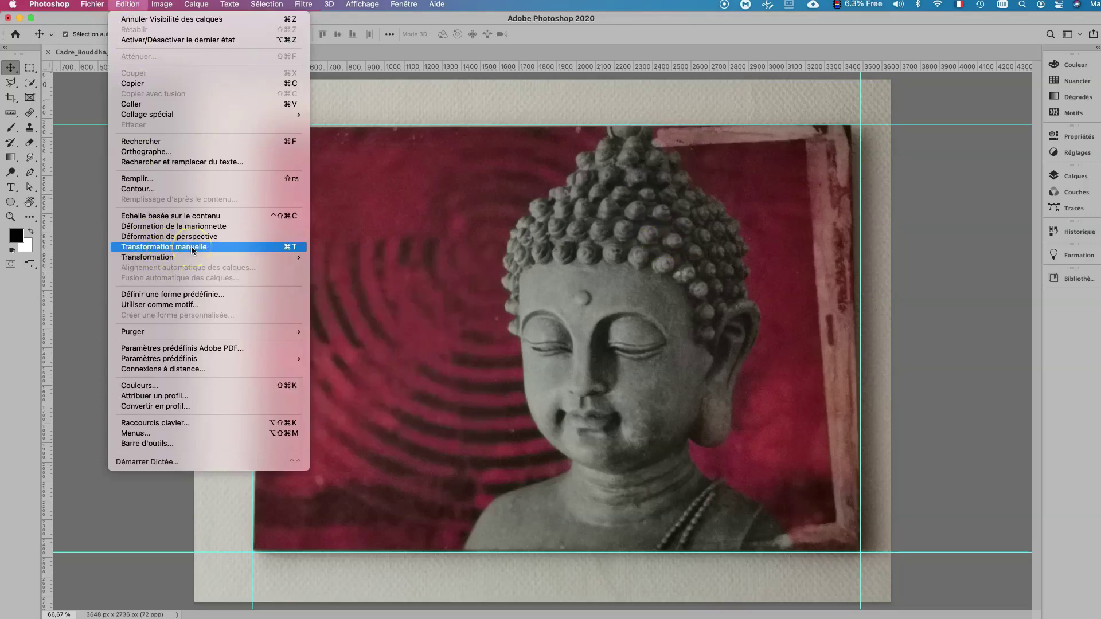
pyautogui.moveTo(193, 257)
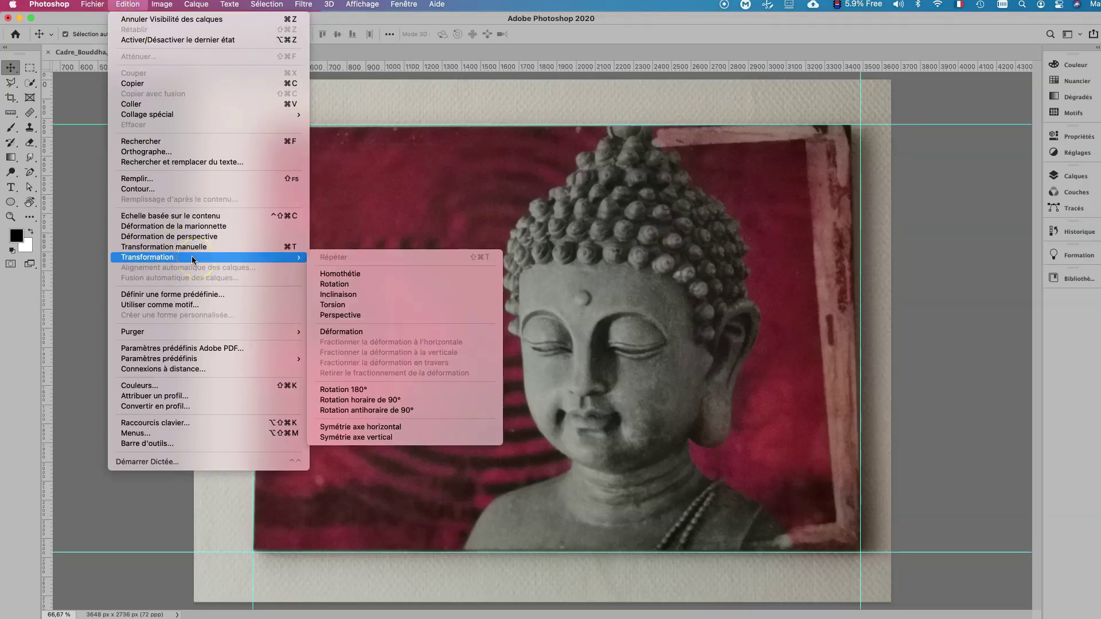
pyautogui.click(346, 331)
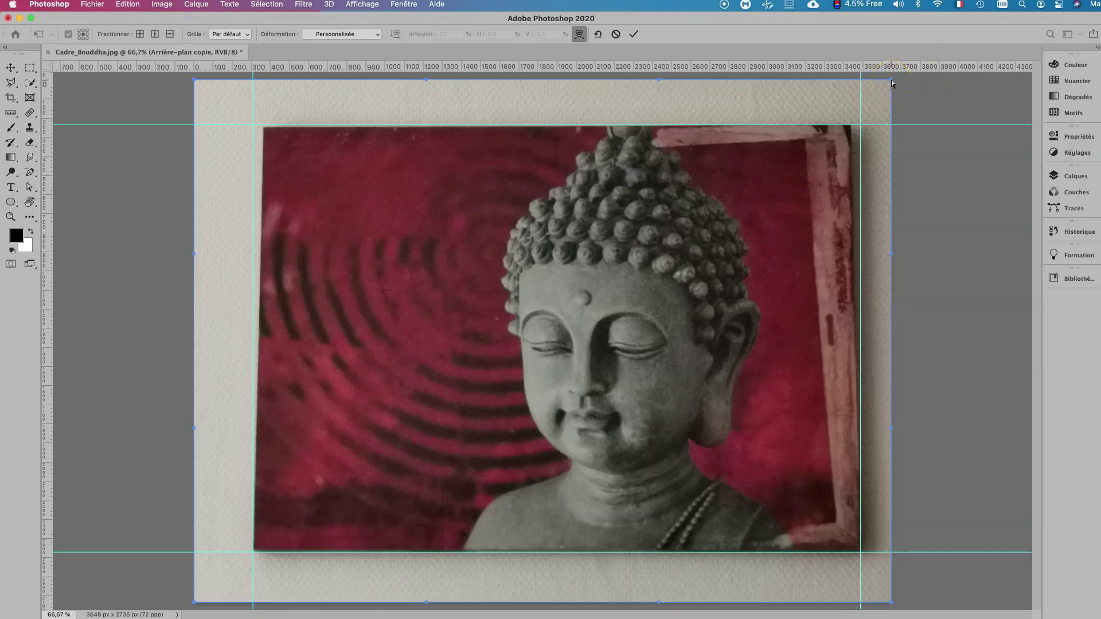
pyautogui.moveTo(891, 81); pyautogui.dragTo(906, 81)
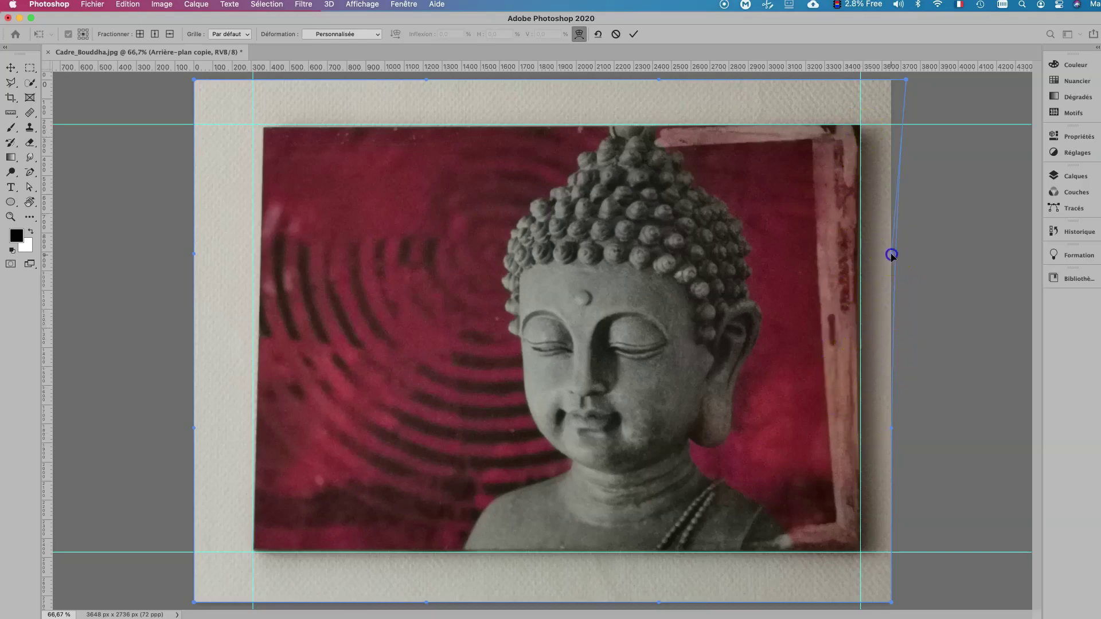
pyautogui.moveTo(891, 254); pyautogui.dragTo(895, 255)
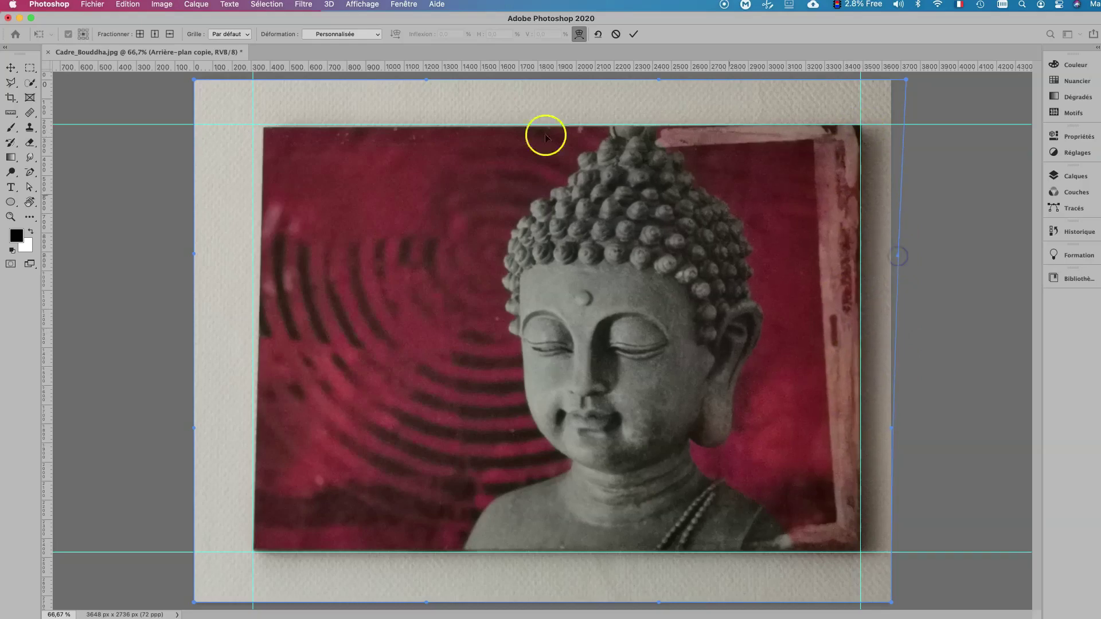
# Warp the layer's upper-left and lower-left corners until the frame's edges follow the guides, and apply the warp
pyautogui.moveTo(193, 80); pyautogui.dragTo(176, 75)
pyautogui.moveTo(195, 257); pyautogui.dragTo(173, 258)
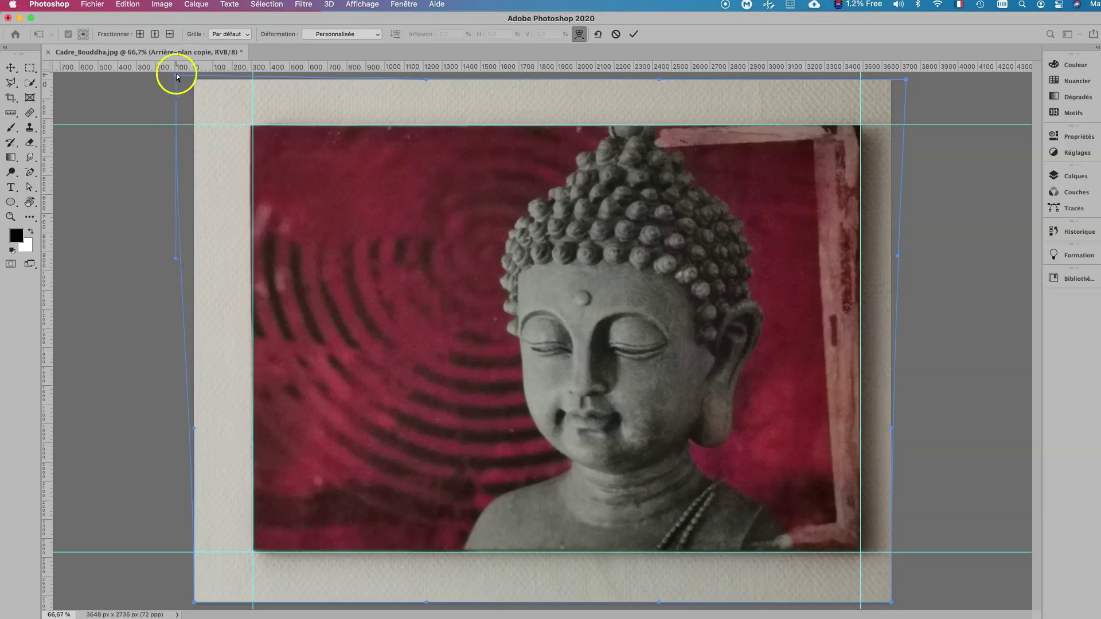
pyautogui.moveTo(177, 76); pyautogui.dragTo(181, 73)
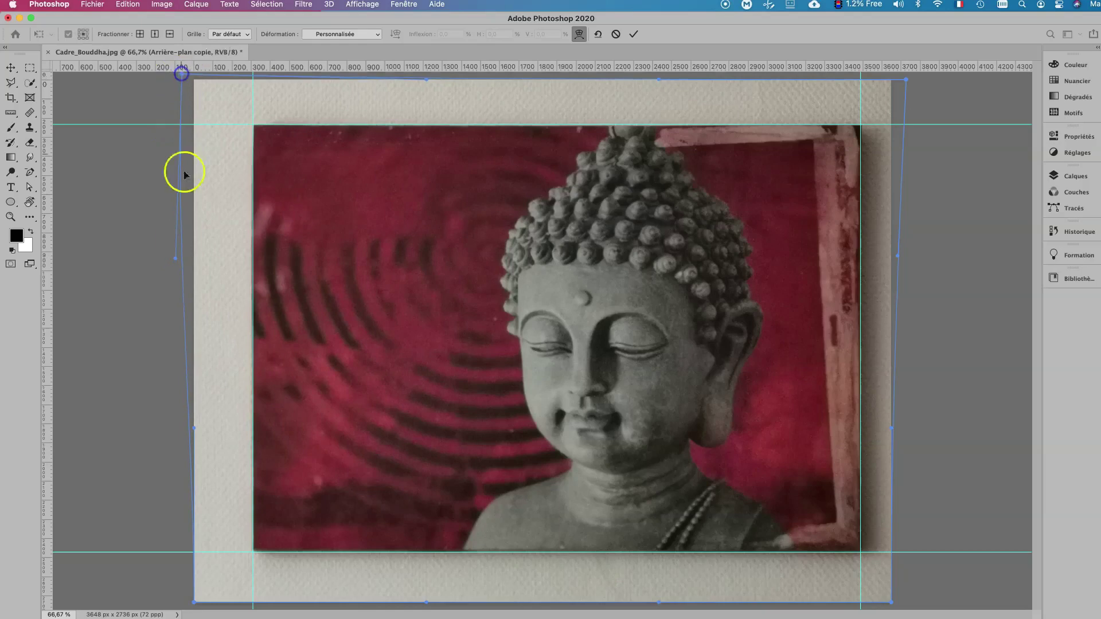
pyautogui.moveTo(175, 256); pyautogui.dragTo(178, 259)
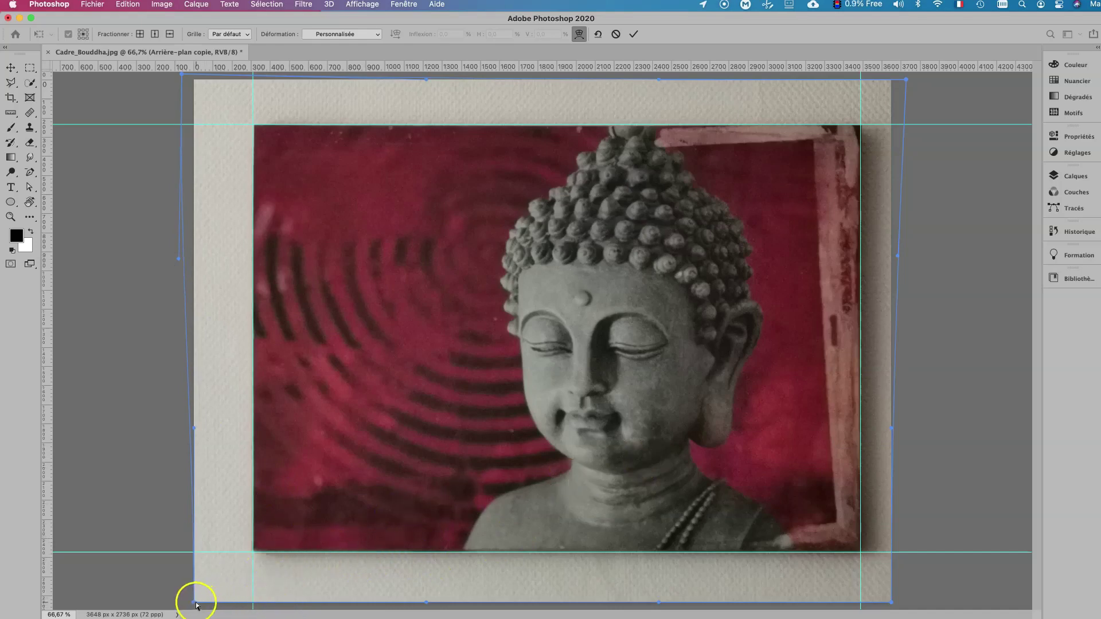
pyautogui.moveTo(196, 604); pyautogui.dragTo(196, 605)
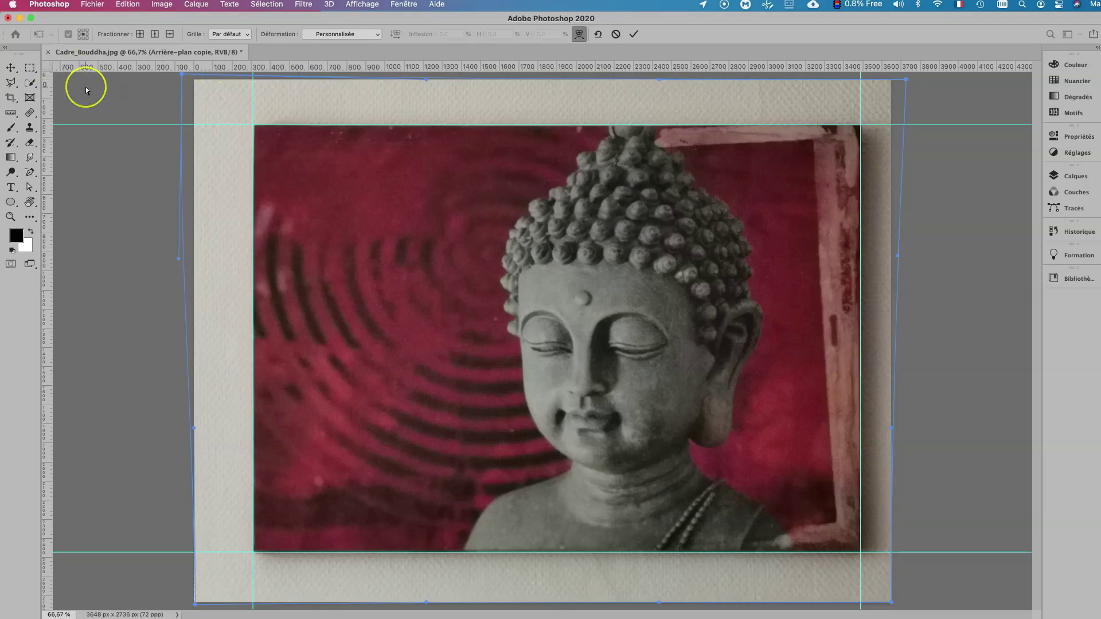
pyautogui.click(10, 69)
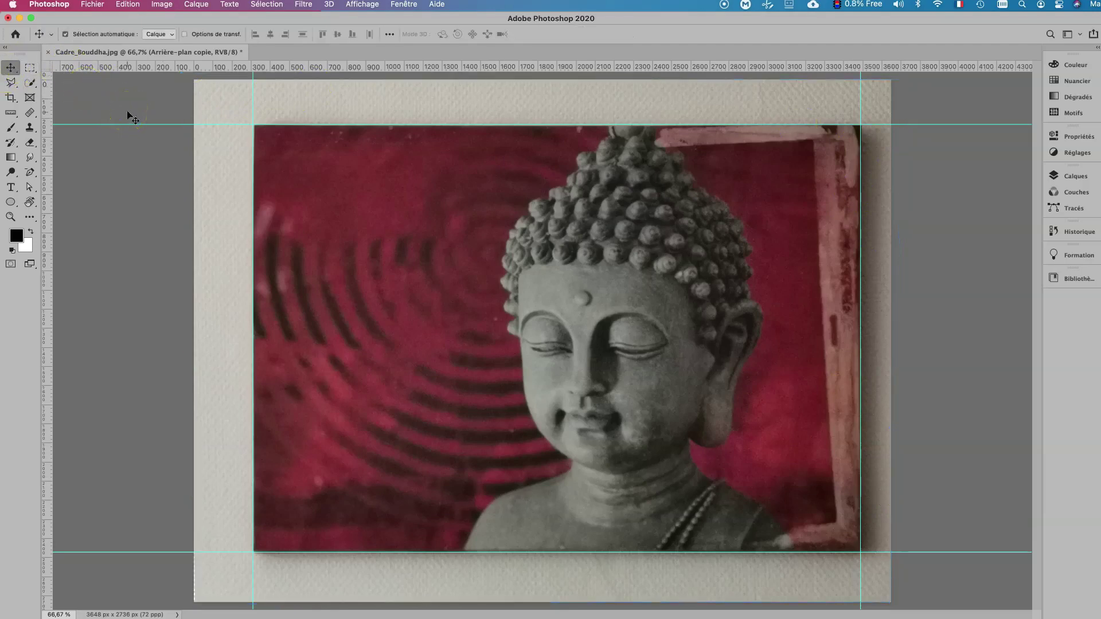
# Remove the guides surrounding the Buddha frame
pyautogui.moveTo(128, 124); pyautogui.dragTo(116, 40)
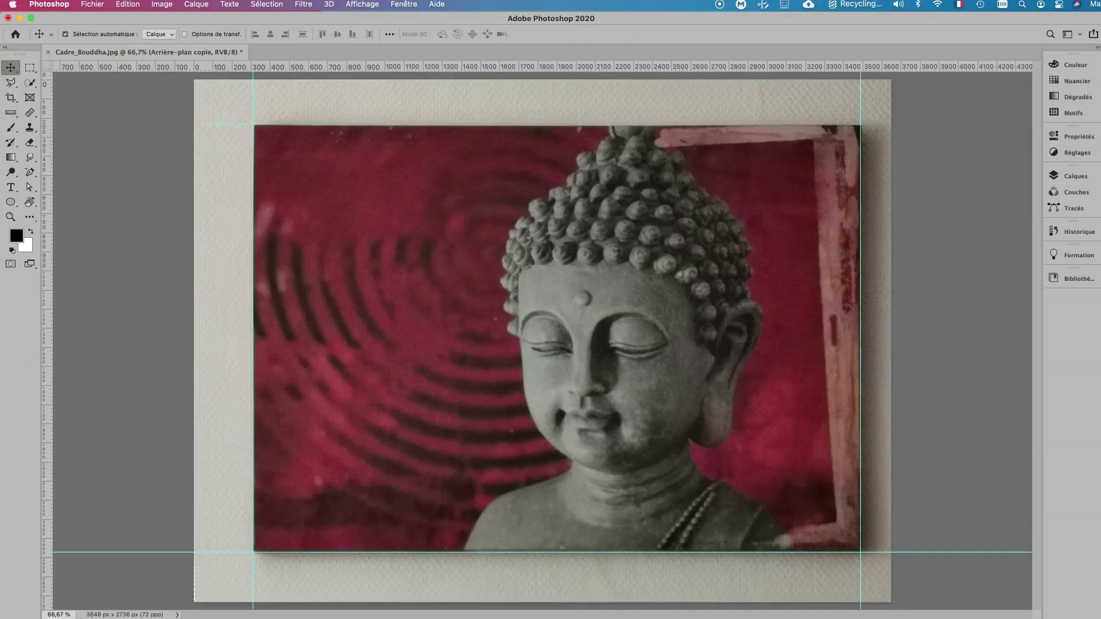
pyautogui.moveTo(99, 552); pyautogui.dragTo(118, 69)
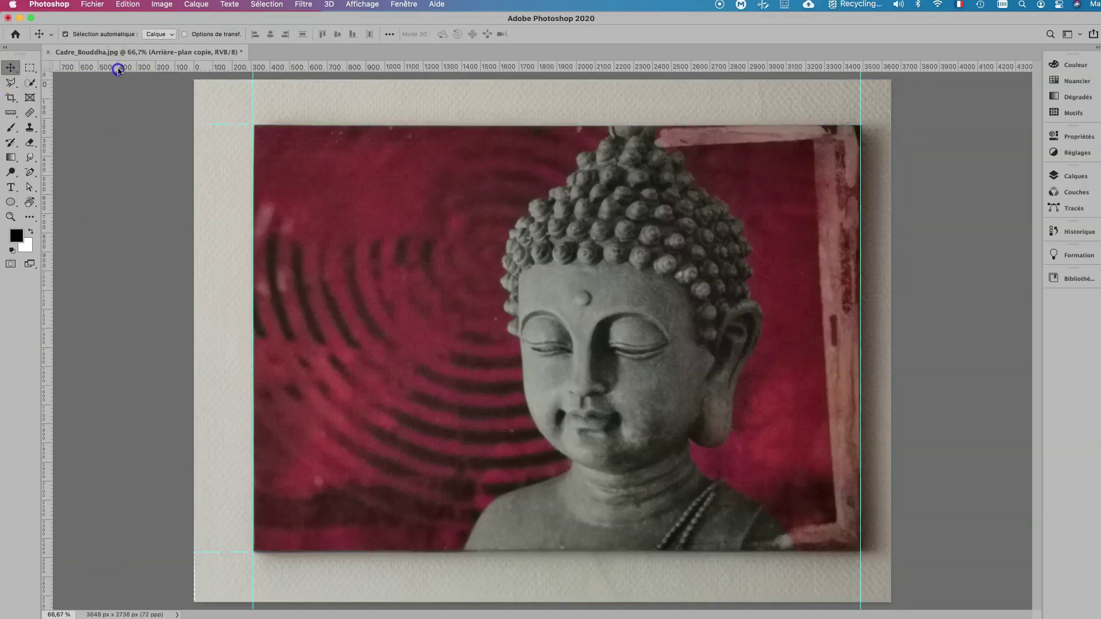
pyautogui.moveTo(859, 98); pyautogui.dragTo(143, 94)
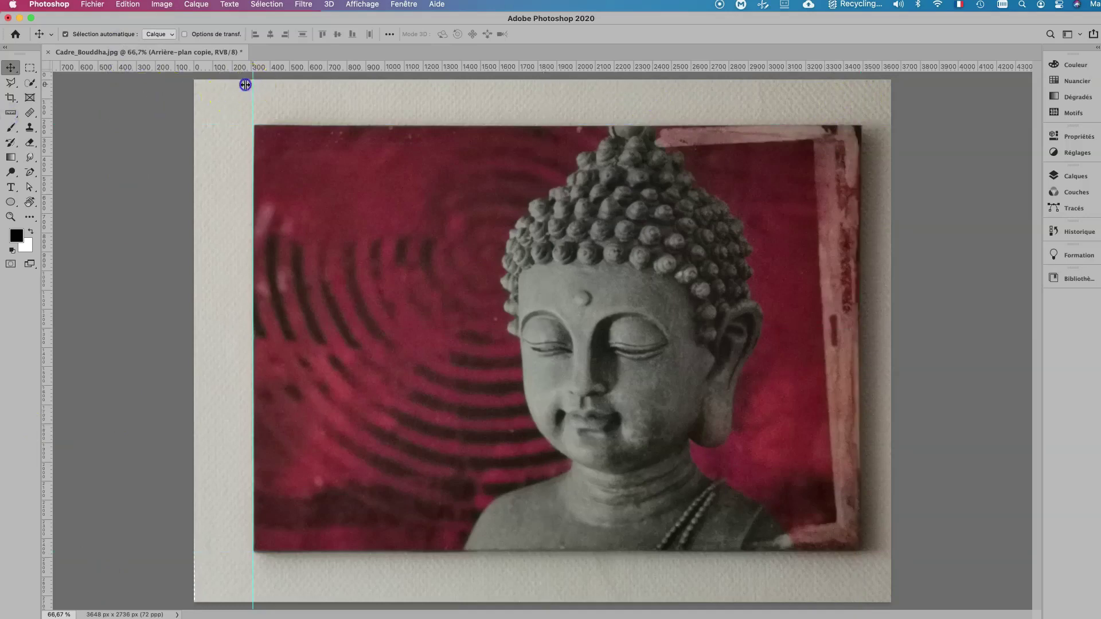
# Crop the image on all four sides to the edges of the Buddha frame, removing the surrounding wall
pyautogui.click(11, 98)
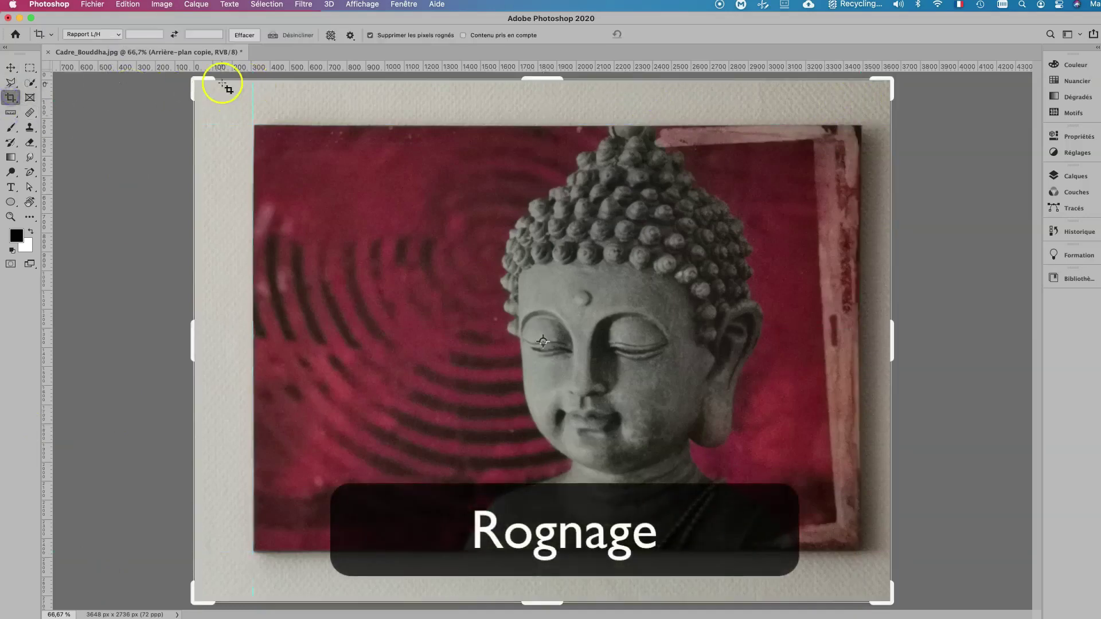
pyautogui.click(541, 88)
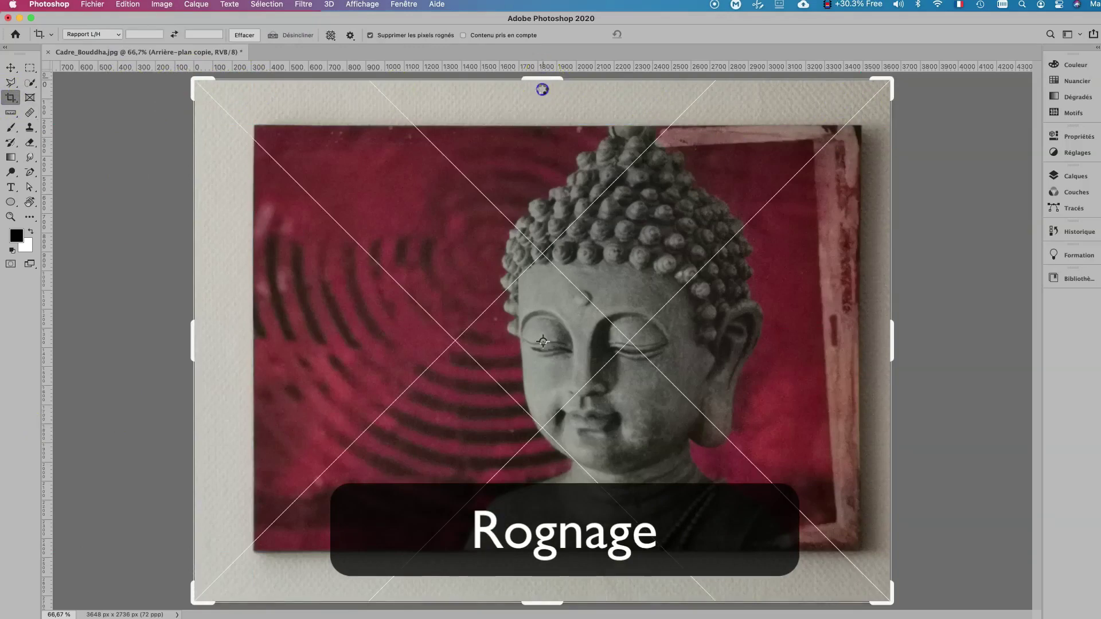
pyautogui.moveTo(542, 89); pyautogui.dragTo(536, 102)
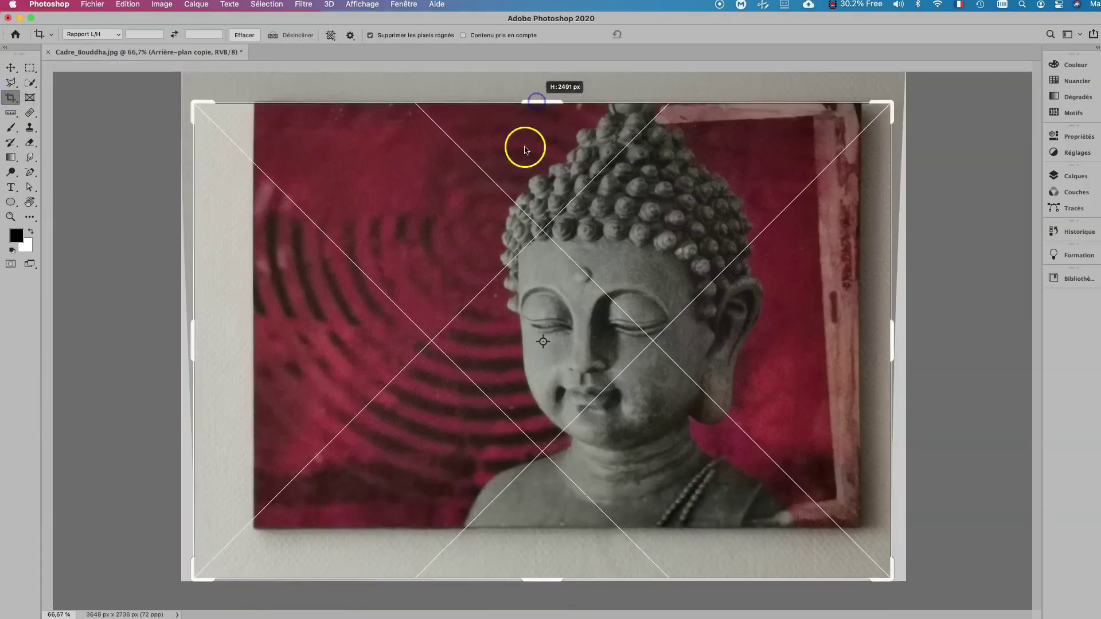
pyautogui.moveTo(544, 580); pyautogui.dragTo(545, 553)
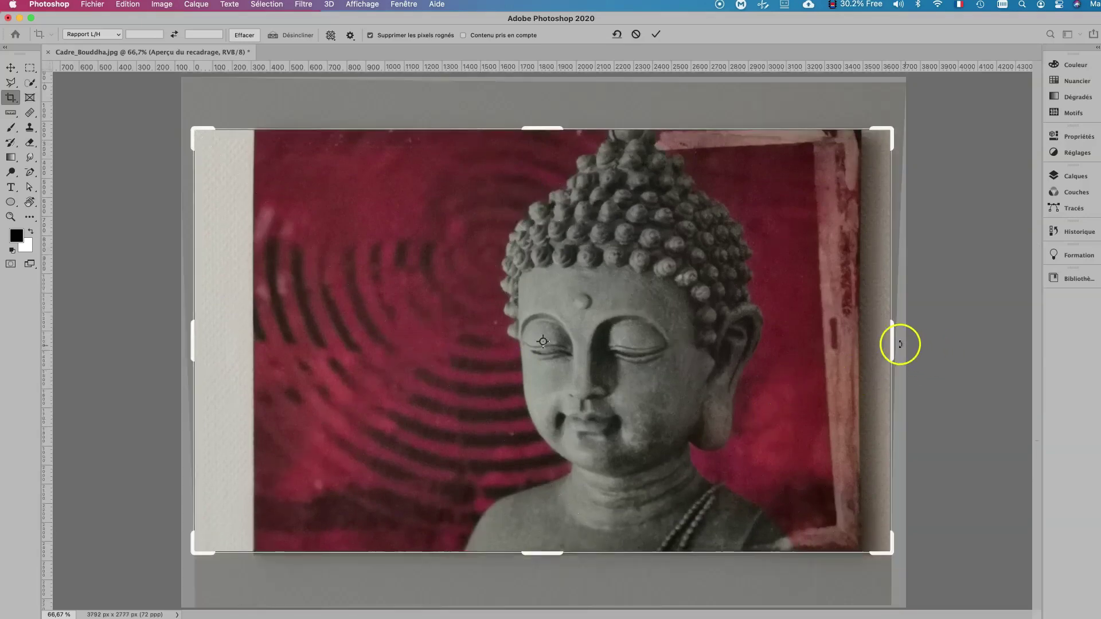
pyautogui.moveTo(890, 342); pyautogui.dragTo(875, 343)
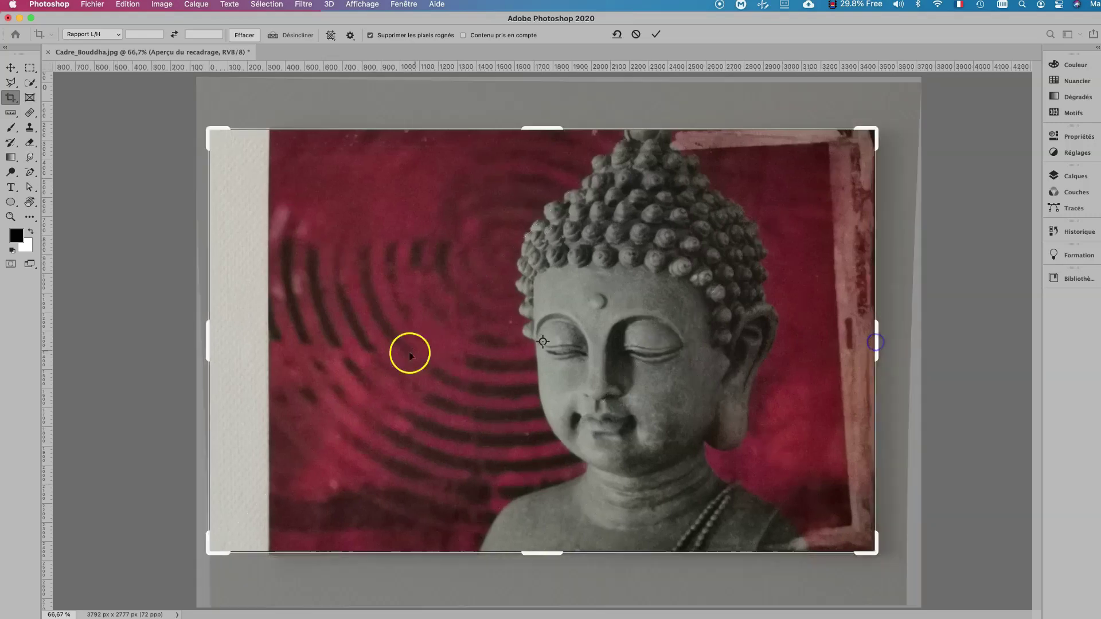
pyautogui.moveTo(210, 340); pyautogui.dragTo(241, 342)
pyautogui.moveTo(241, 343); pyautogui.dragTo(239, 342)
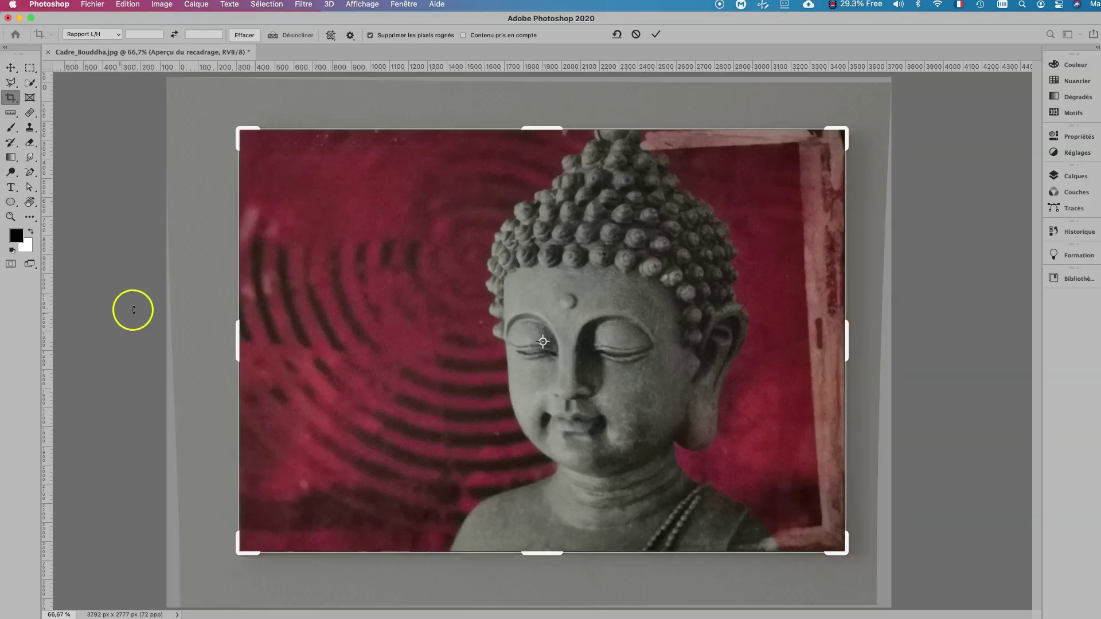
pyautogui.press('Return')
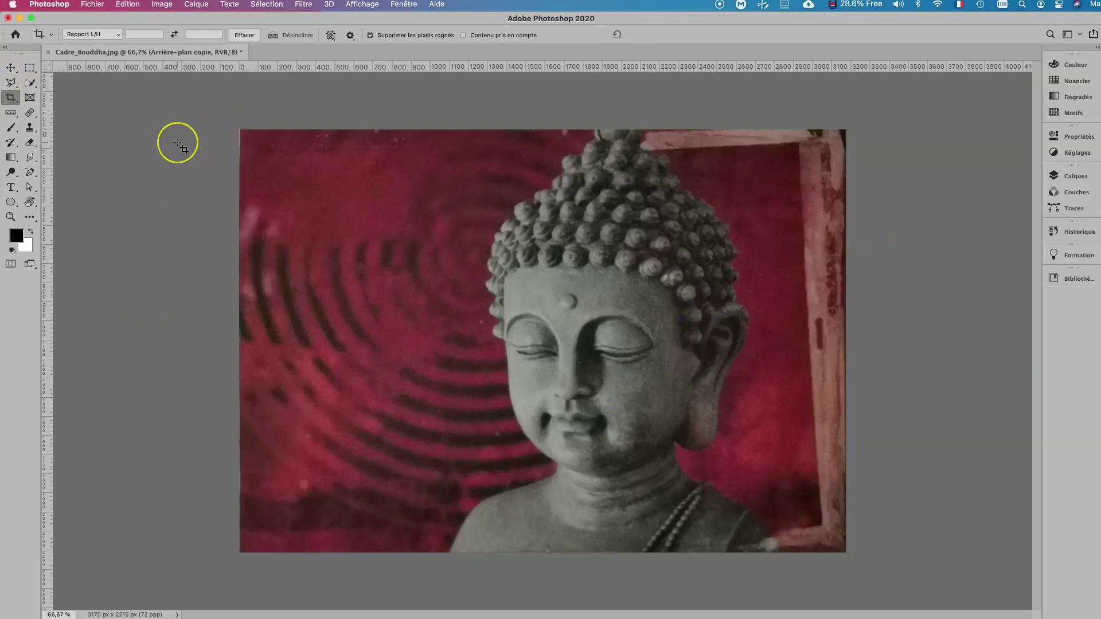
pyautogui.press('super+1')
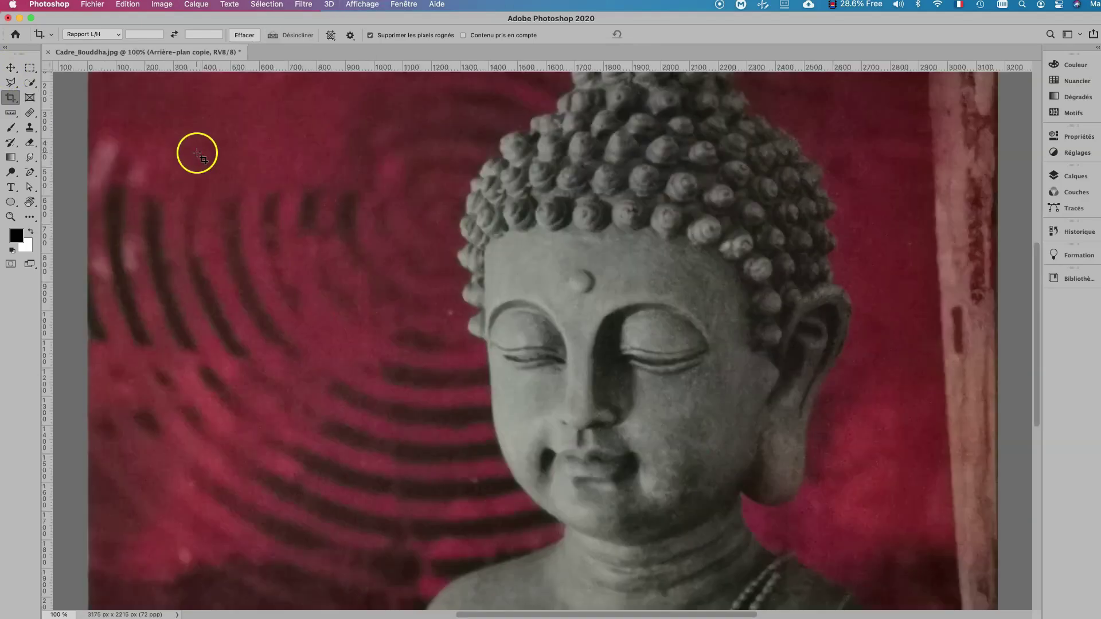
pyautogui.moveTo(195, 152); pyautogui.dragTo(297, 276)
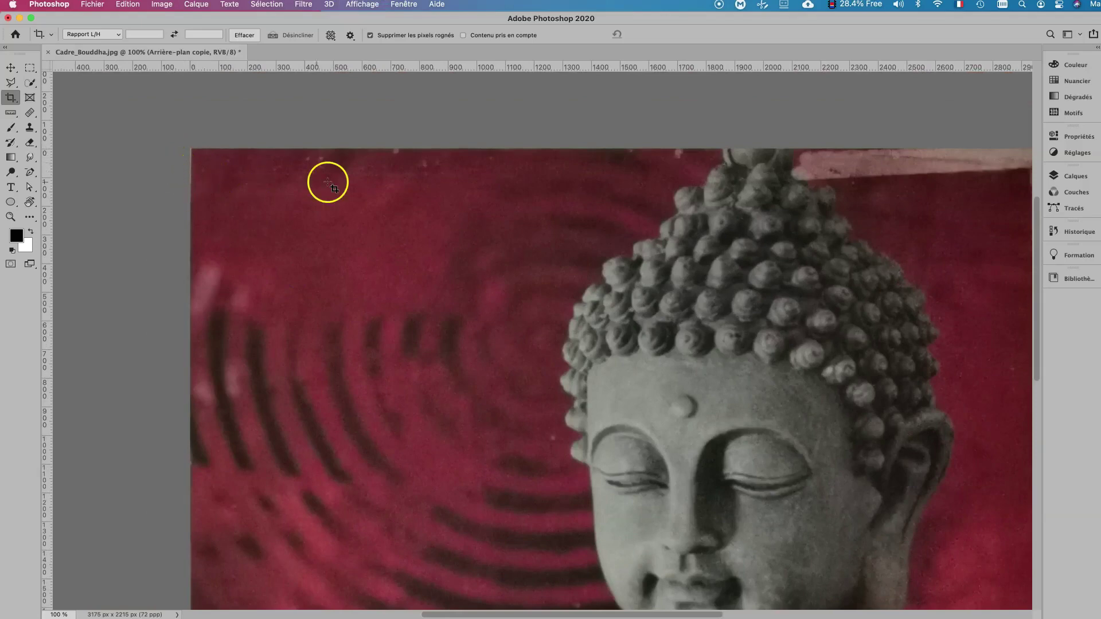
pyautogui.press('super+0')
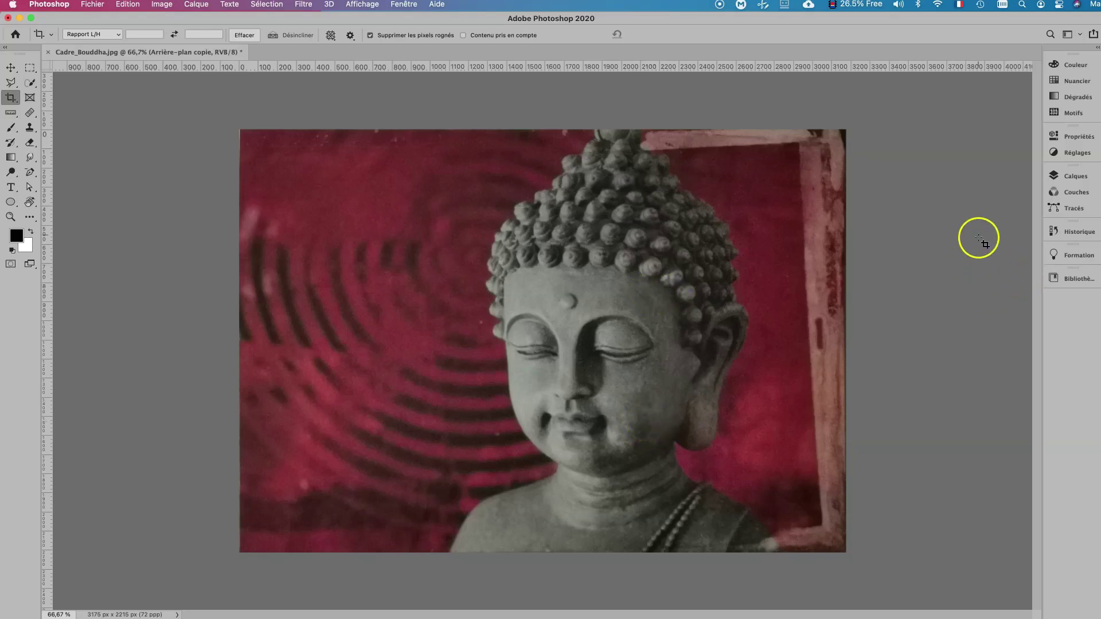
pyautogui.click(163, 5)
pyautogui.moveTo(169, 37)
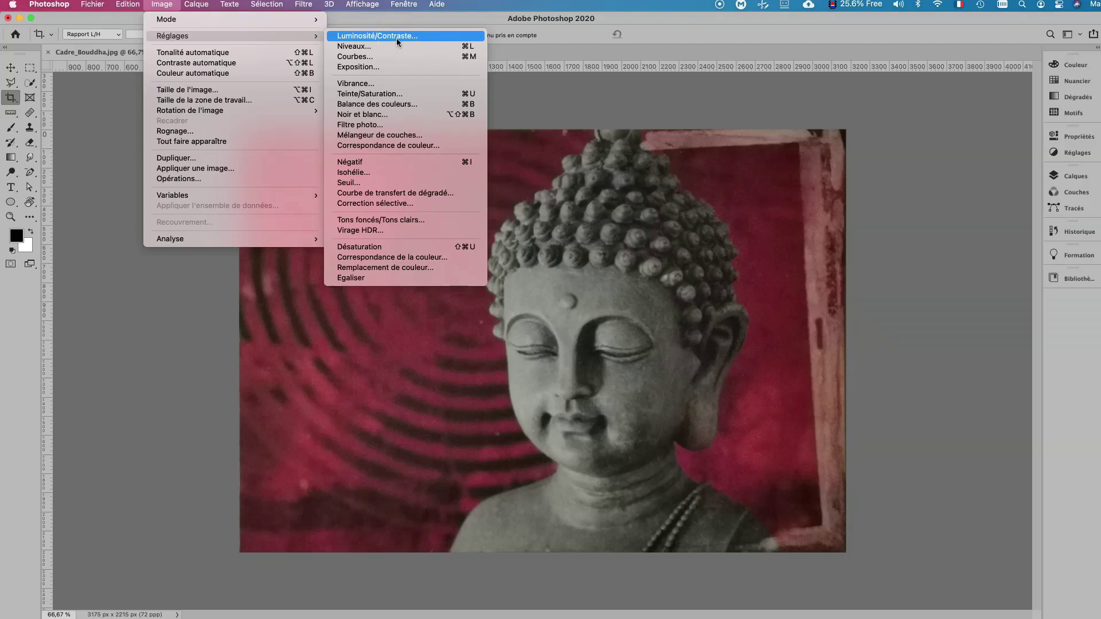
pyautogui.click(1001, 182)
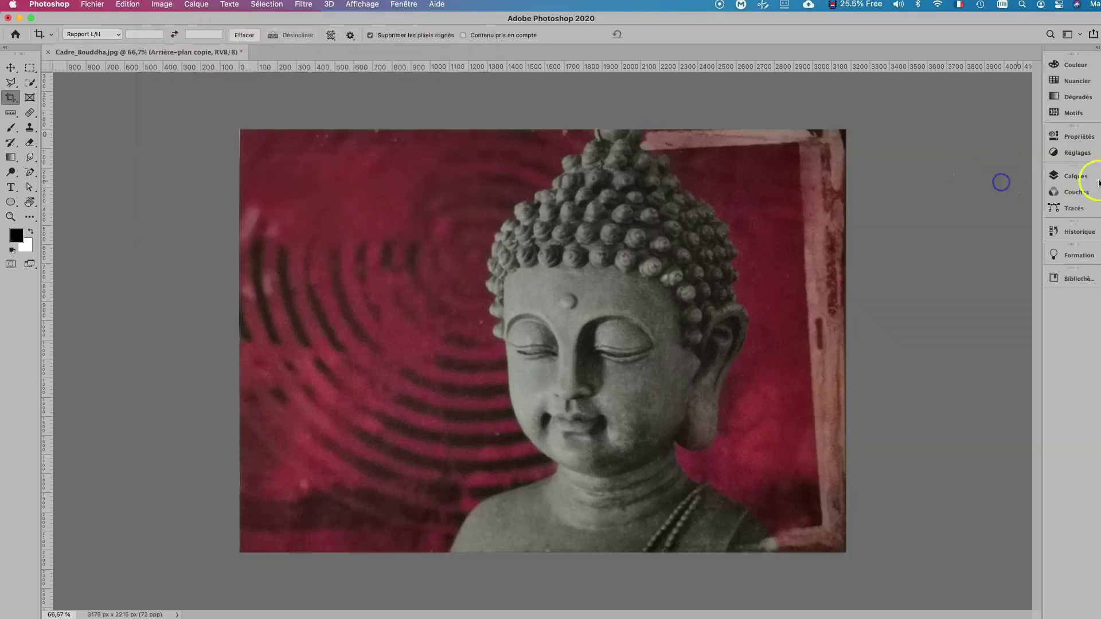
# Add a Luminosité/Contraste adjustment layer above the Arrière-plan copie layer
pyautogui.click(1071, 176)
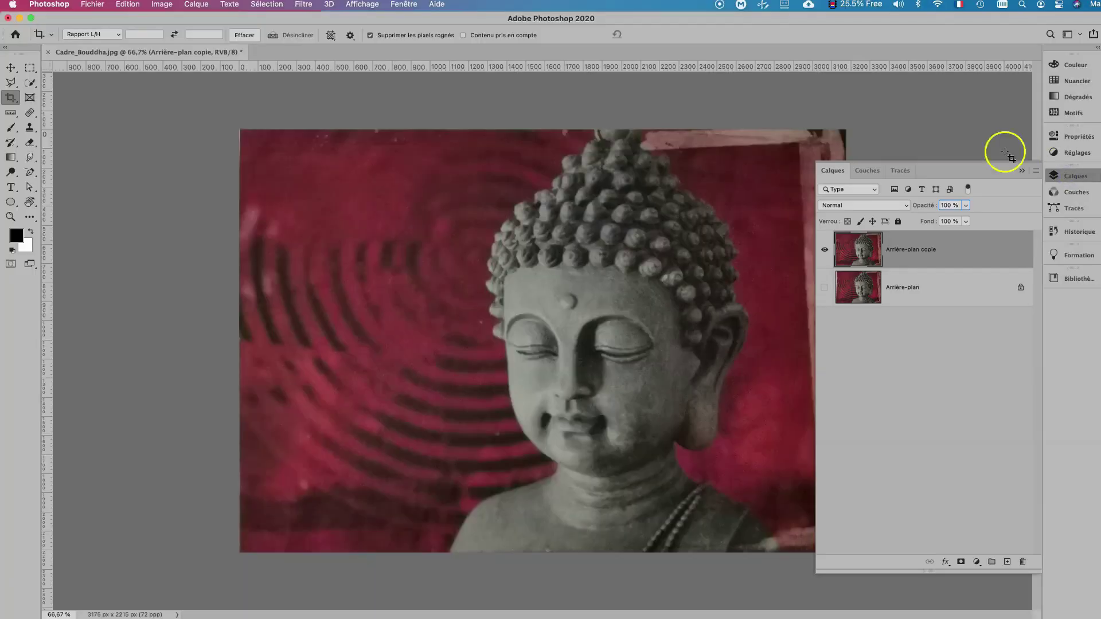
pyautogui.click(923, 280)
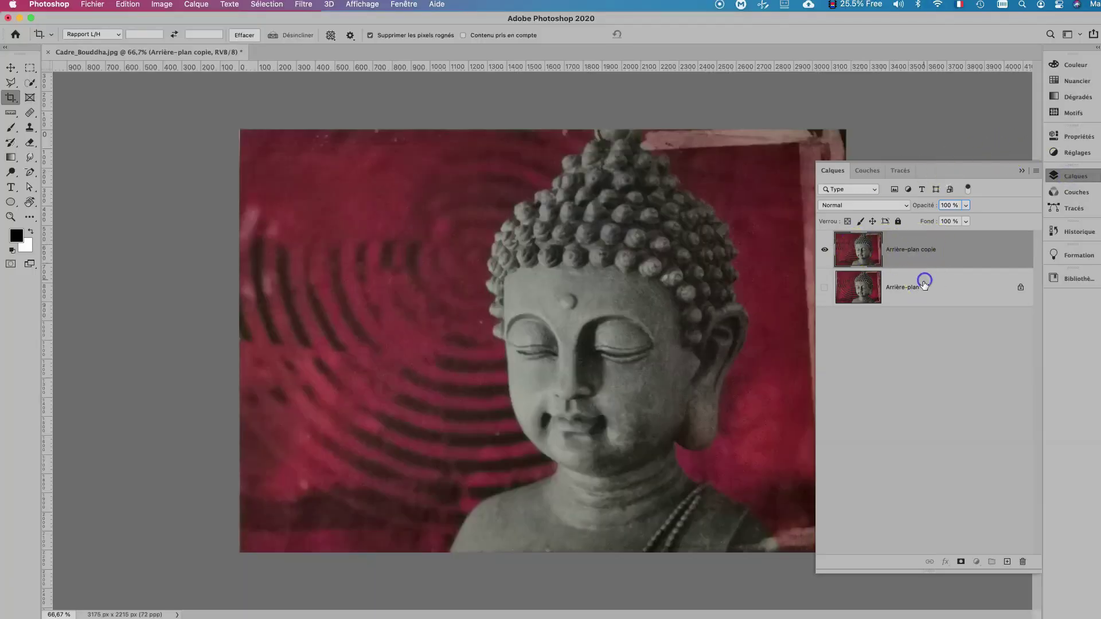
pyautogui.click(923, 250)
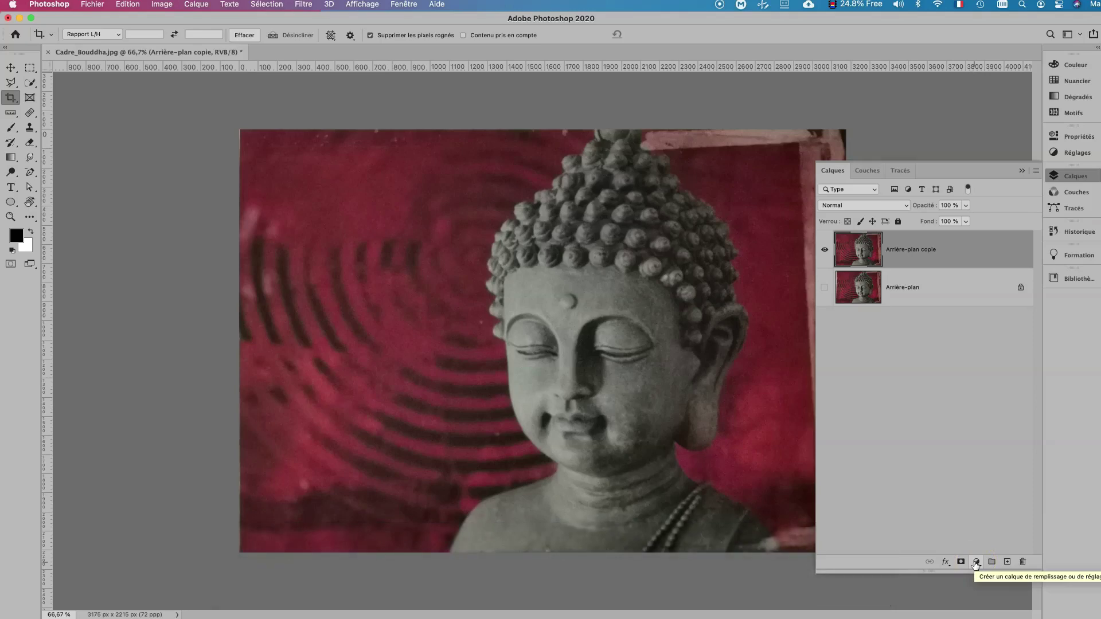
pyautogui.click(976, 562)
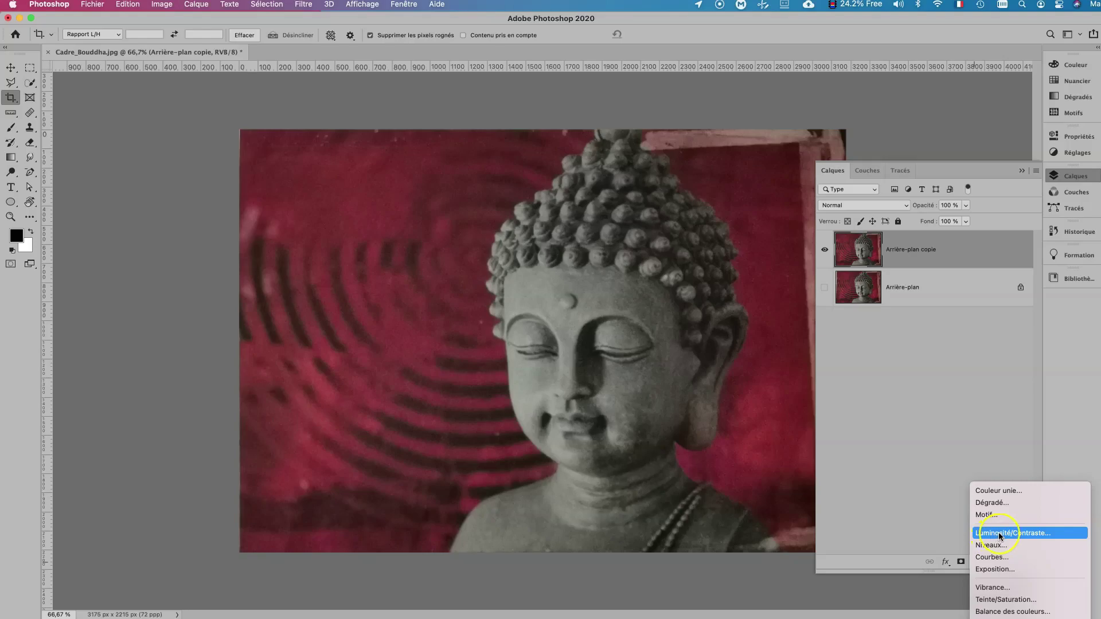
pyautogui.click(999, 533)
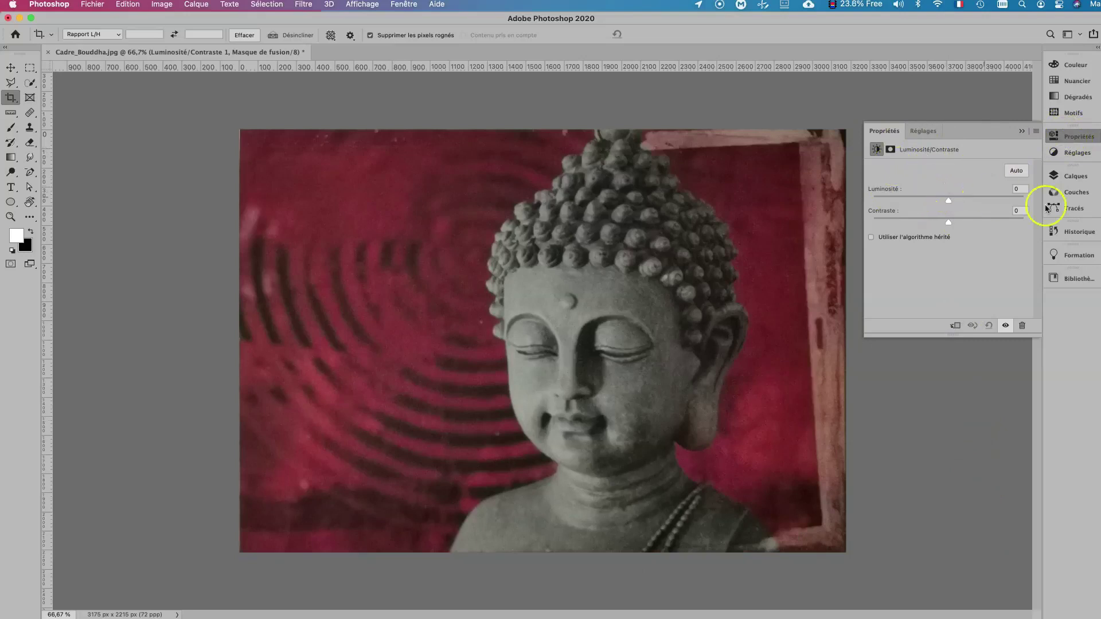
# Set the Luminosité/Contraste adjustment layer's brightness to 61 and contrast to 45, and return to the layer list
pyautogui.click(1071, 176)
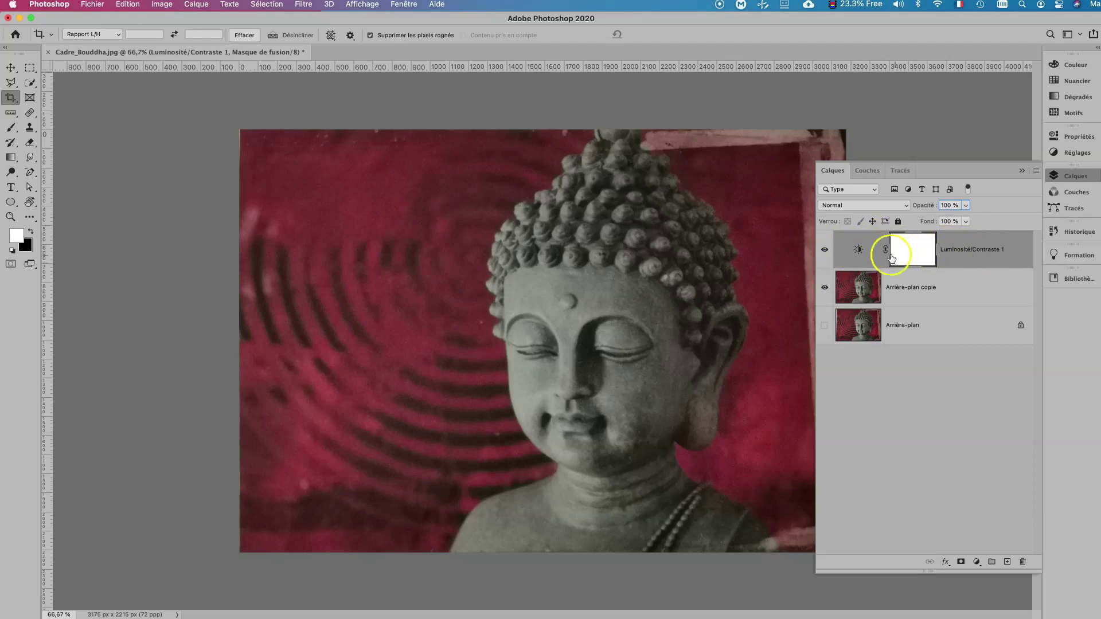
pyautogui.doubleClick(859, 251)
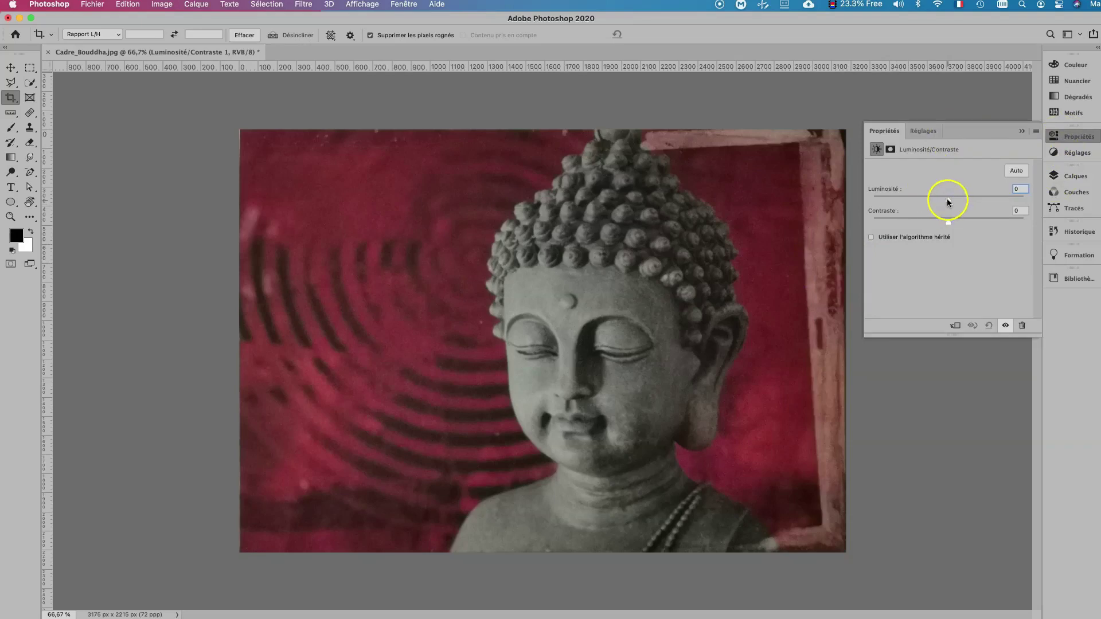
pyautogui.moveTo(947, 200); pyautogui.dragTo(979, 201)
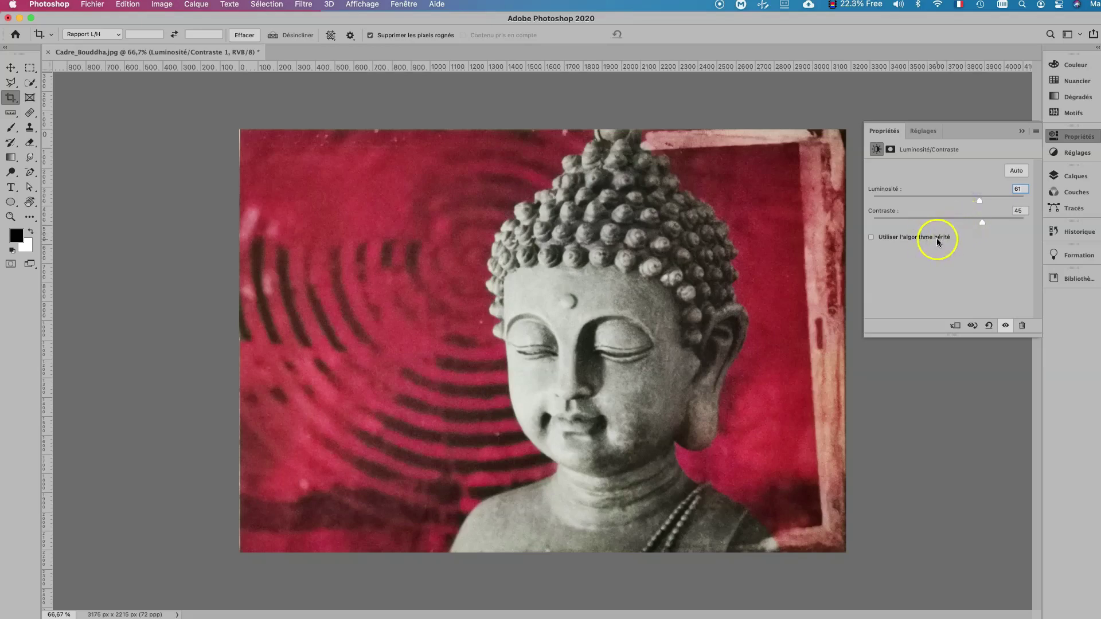
pyautogui.click(1022, 134)
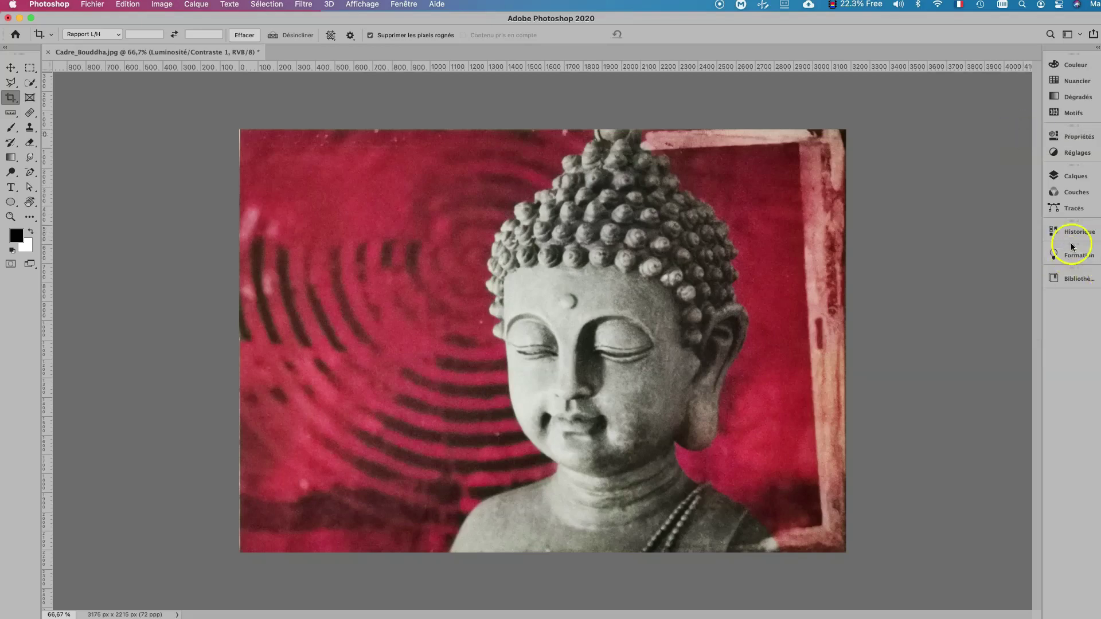
pyautogui.click(1063, 176)
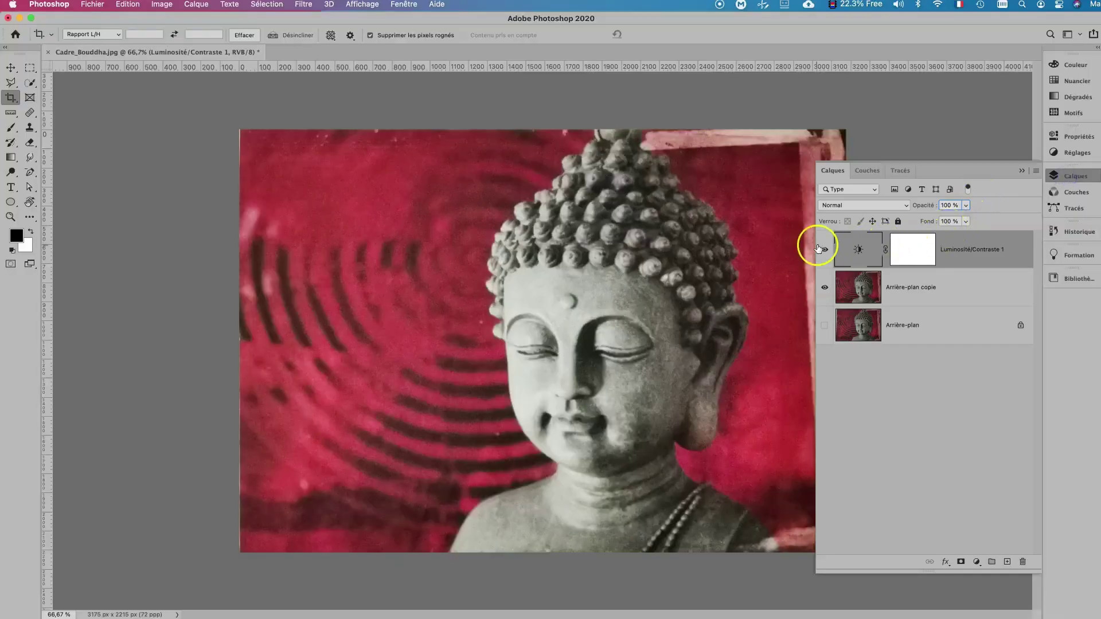
# Toggle the Luminosité/Contraste 1 layer off and on to compare the photo before and after the correction
pyautogui.click(824, 249)
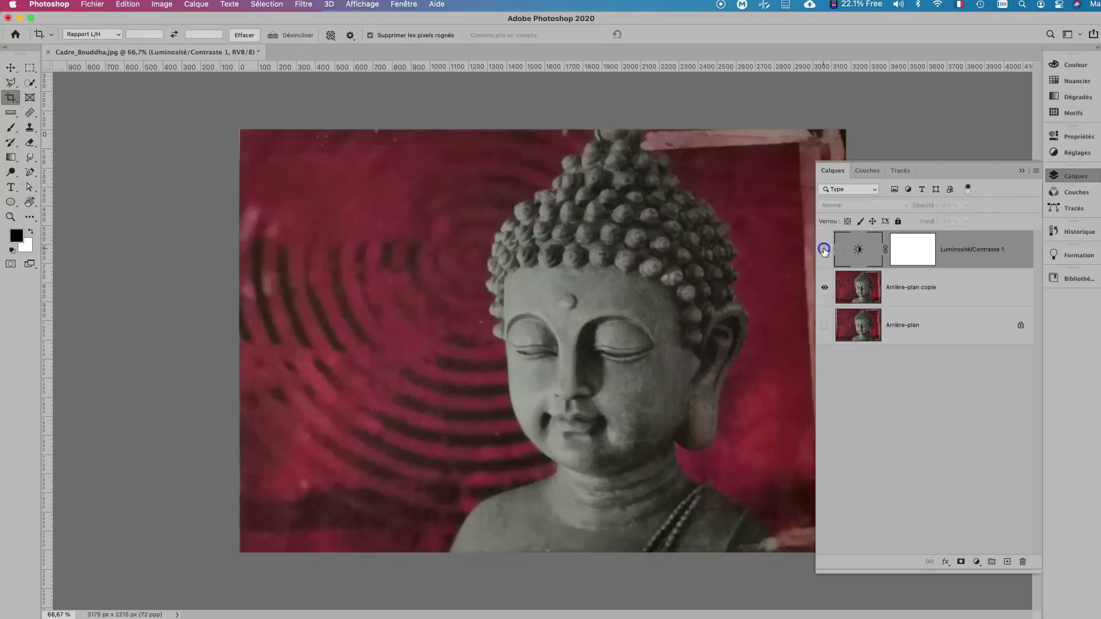
pyautogui.click(824, 250)
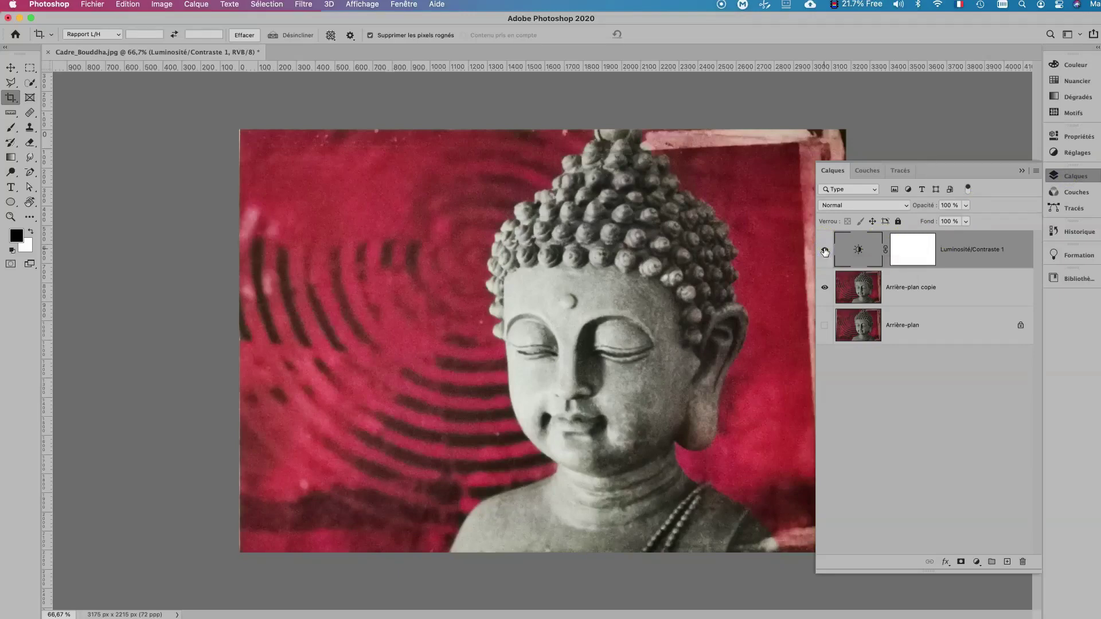
# Place the history list beside the photo and take two snapshots, one with Luminosité/Contraste 1 hidden and one with it visible
pyautogui.click(1069, 232)
pyautogui.moveTo(923, 112); pyautogui.dragTo(97, 97)
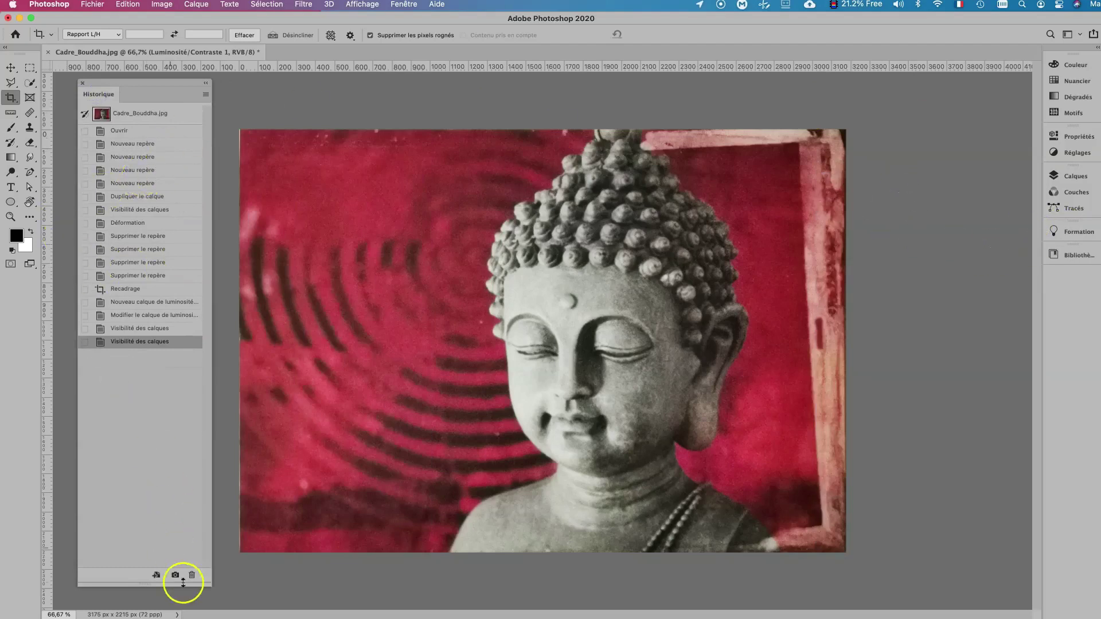
pyautogui.click(1068, 177)
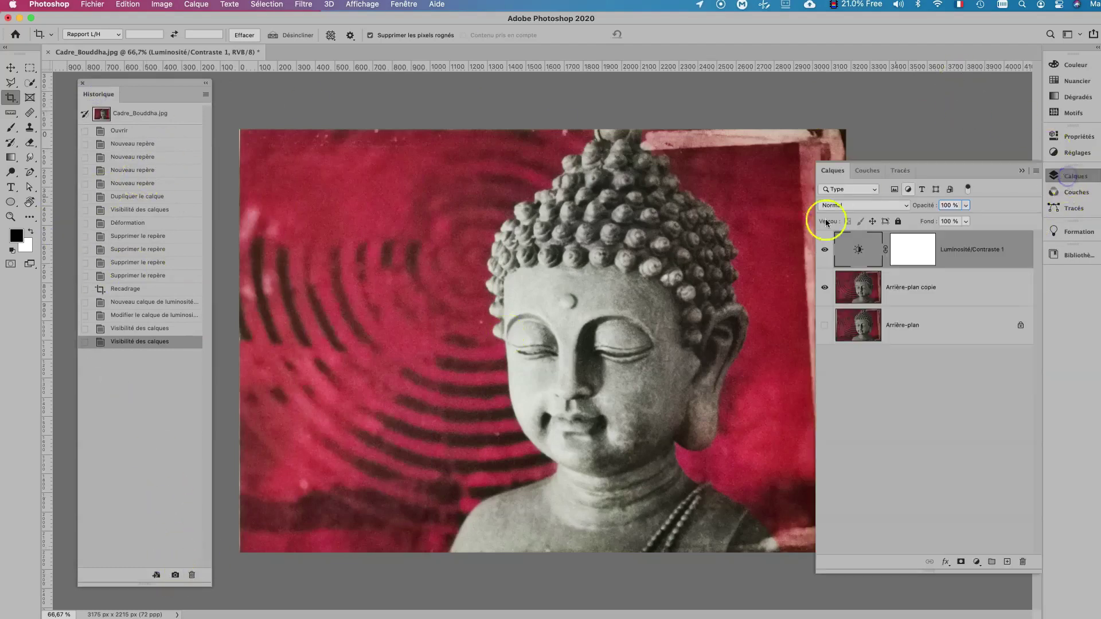
pyautogui.click(825, 250)
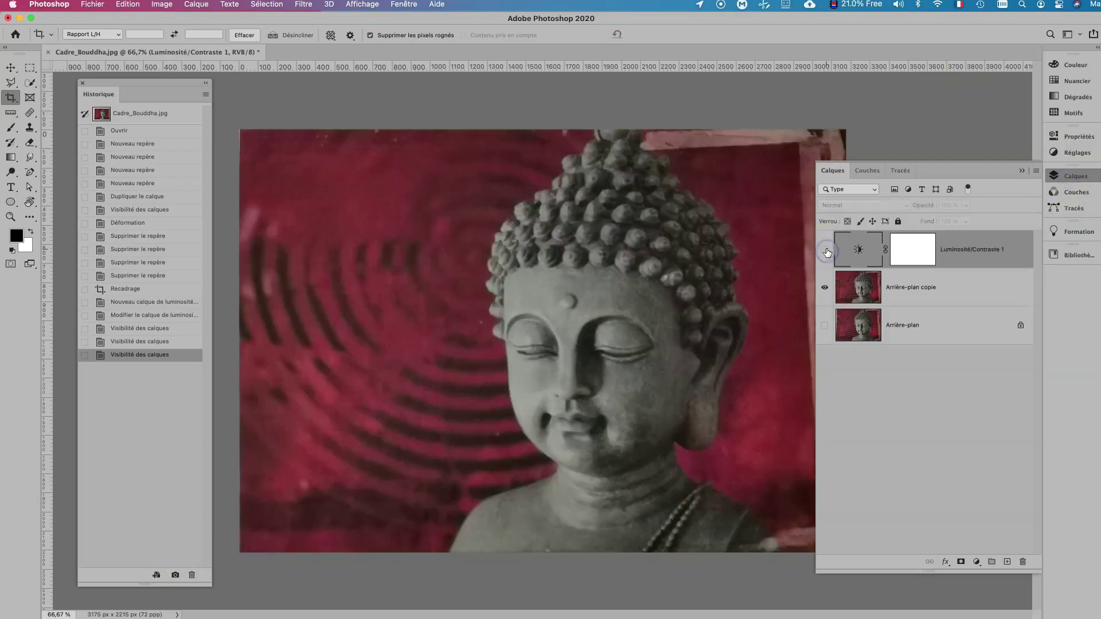
pyautogui.click(175, 575)
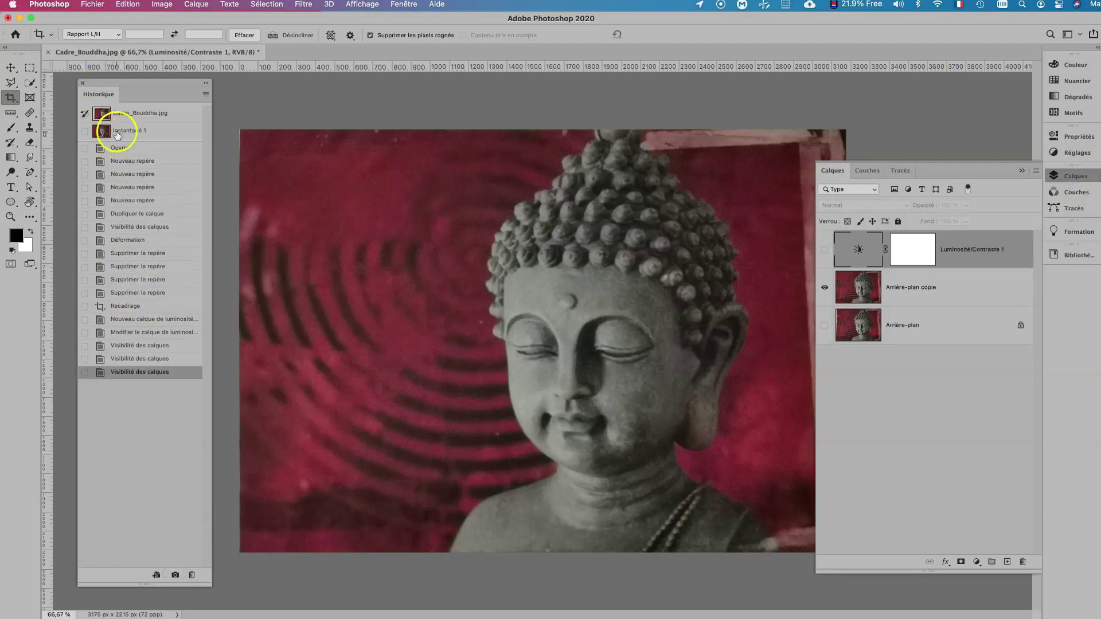
pyautogui.click(826, 251)
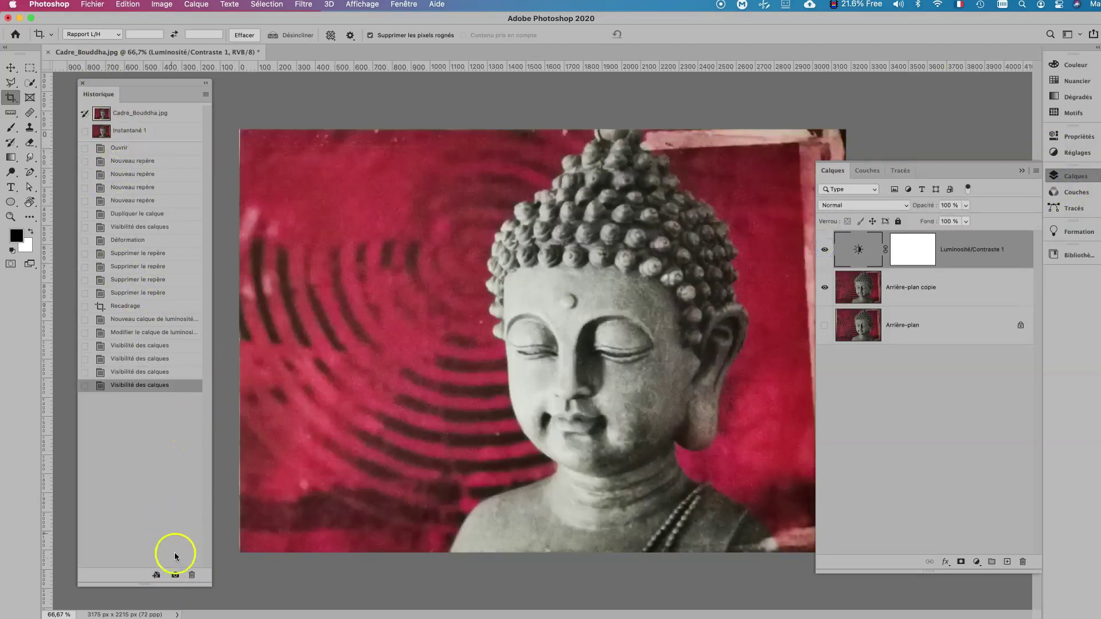
pyautogui.click(175, 576)
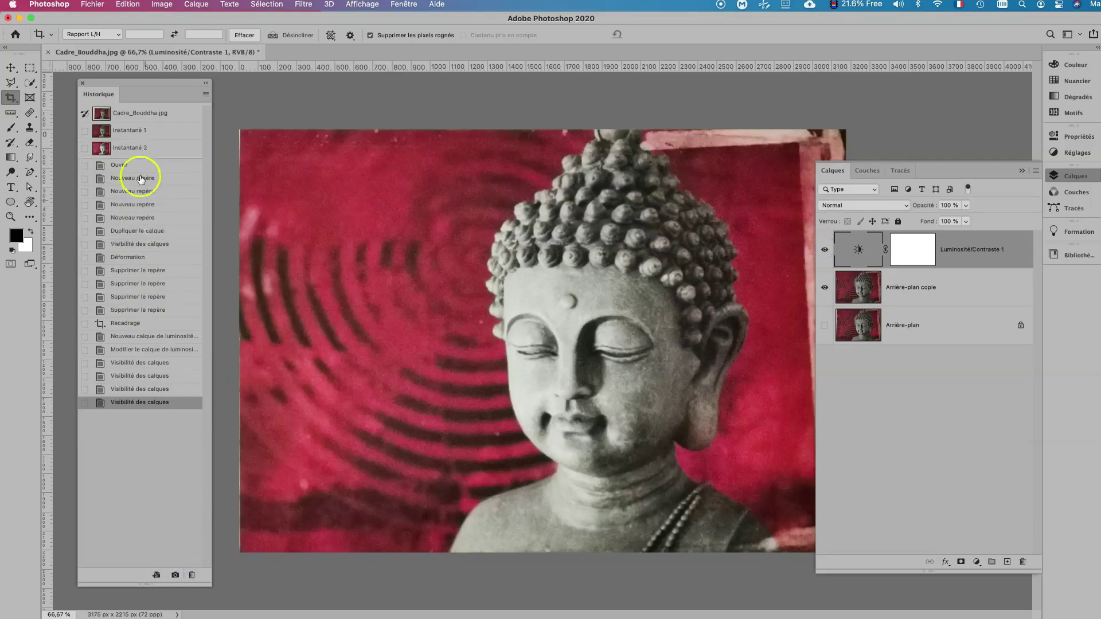
# Compare the photo in the Instantané 1 and Instantané 2 history snapshots
pyautogui.click(139, 131)
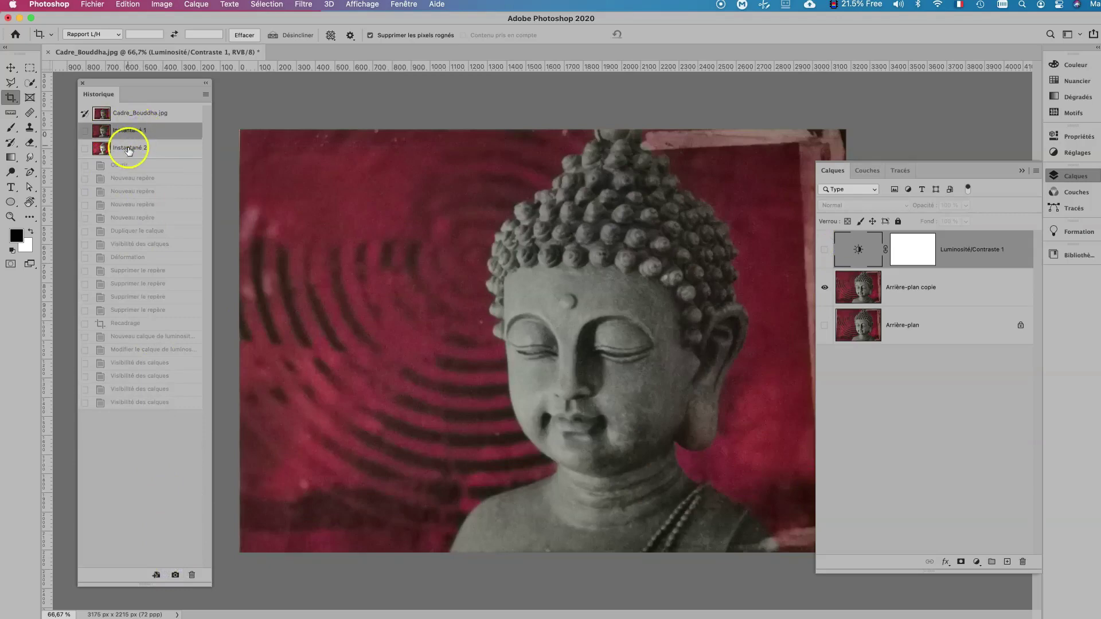
pyautogui.click(129, 150)
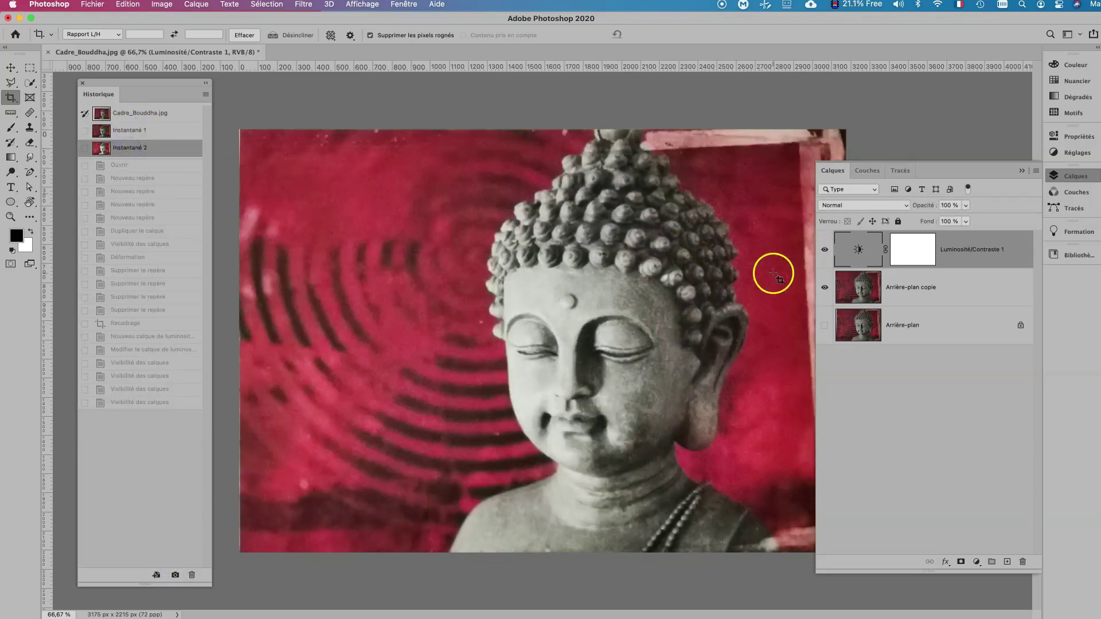
# Hide the Luminosité/Contraste 1 layer and add a Niveaux adjustment layer above it
pyautogui.click(826, 249)
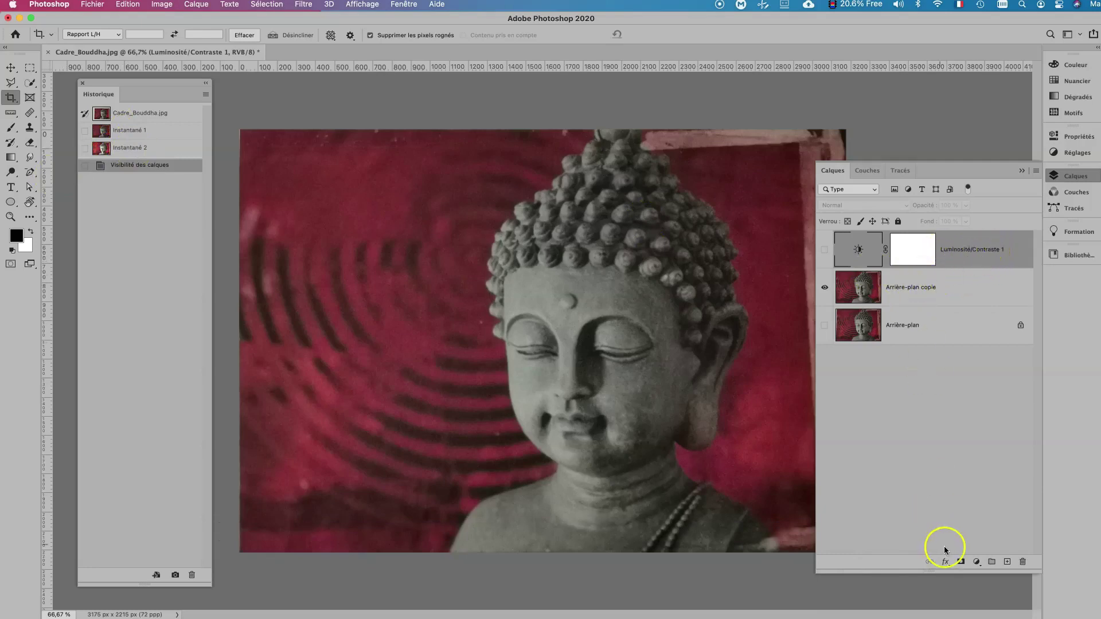
pyautogui.click(978, 563)
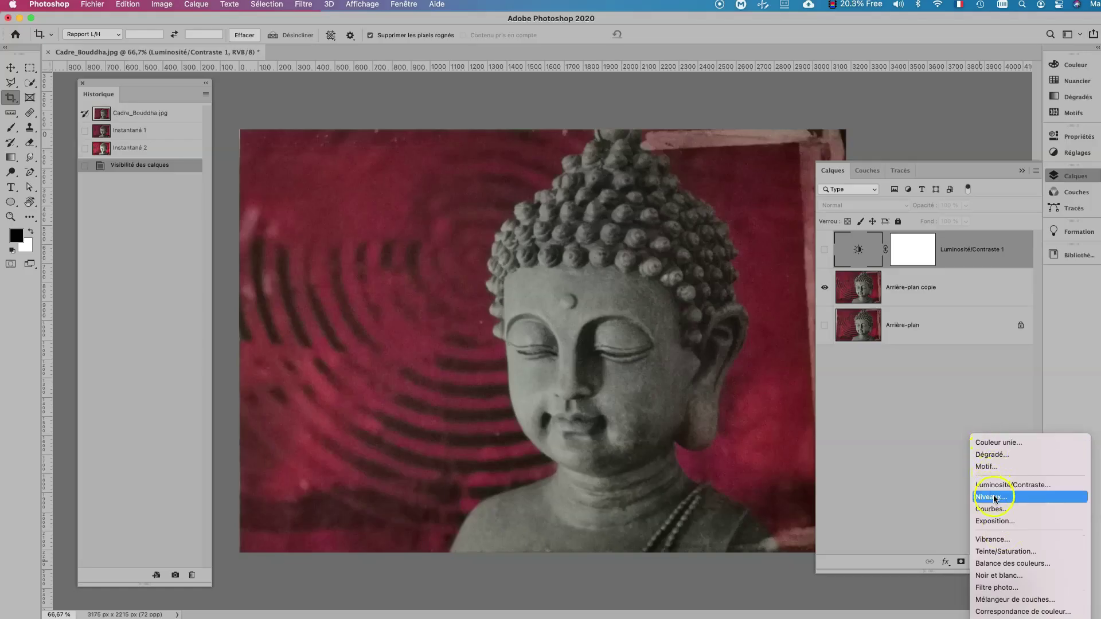
pyautogui.click(995, 497)
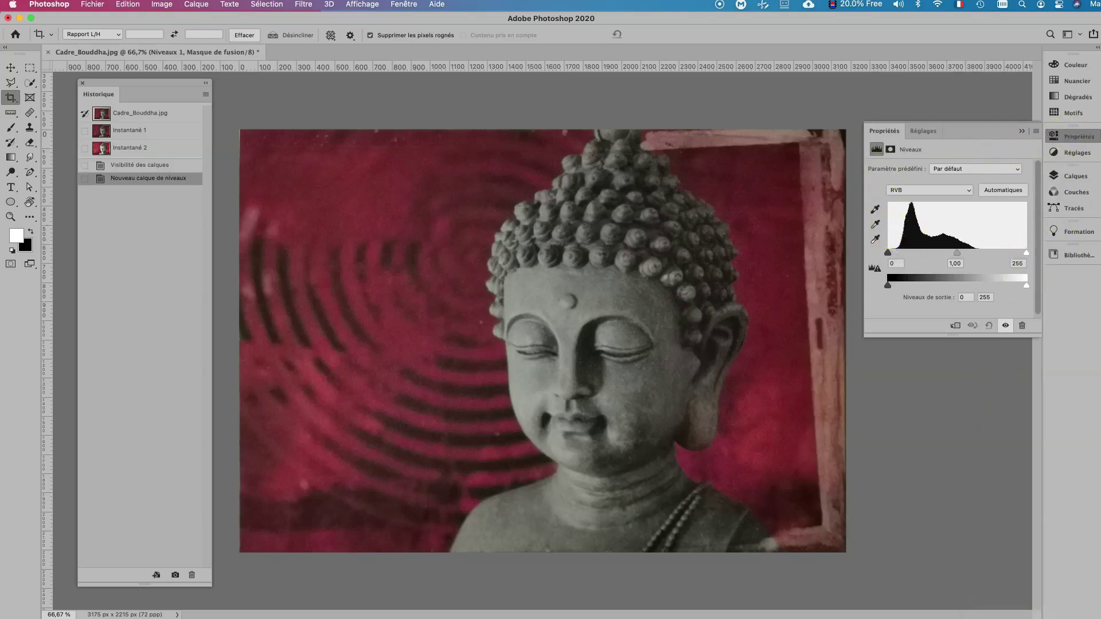
# Set the Niveaux 1 layer's black input level to 17 and its white input level to 160
pyautogui.click(1076, 177)
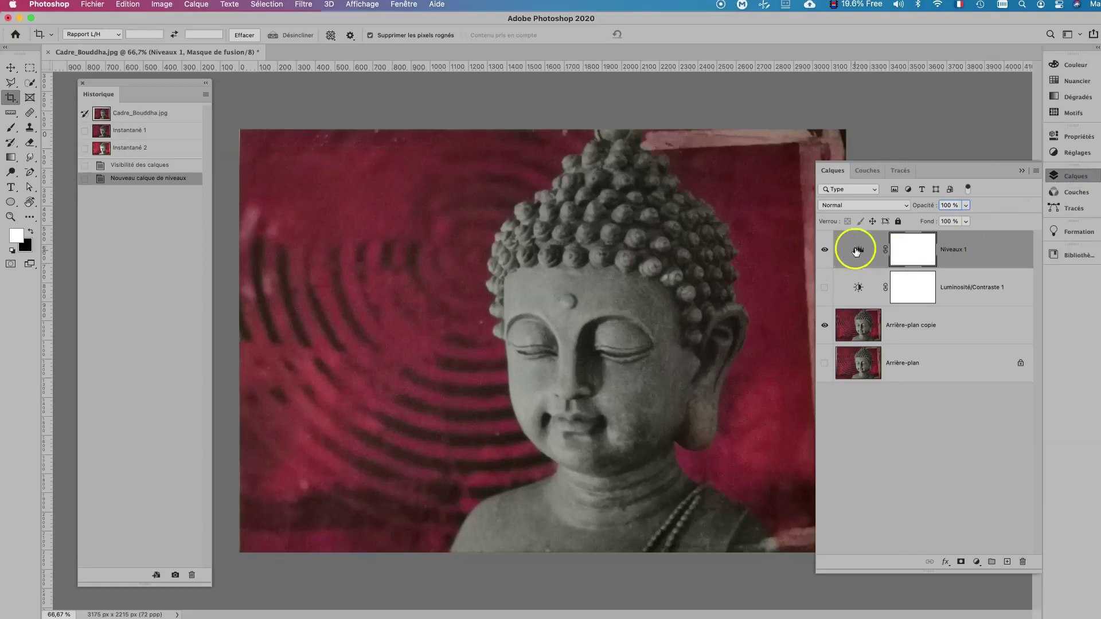
pyautogui.doubleClick(859, 252)
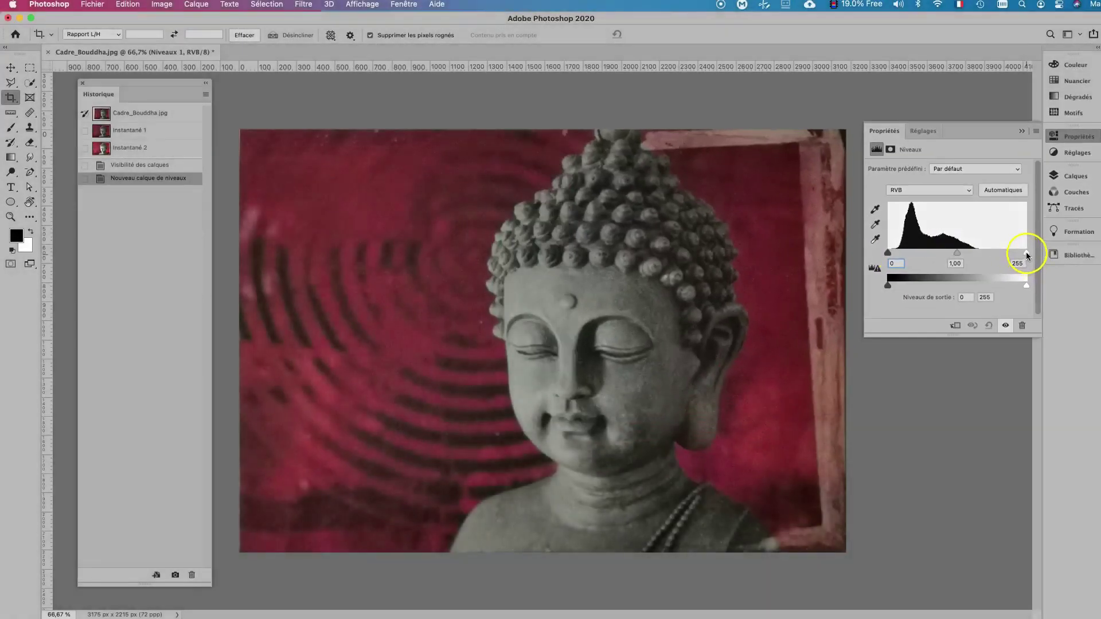
pyautogui.moveTo(1026, 254)
pyautogui.mouseDown()
pyautogui.moveTo(987, 254)
pyautogui.moveTo(1028, 253)
pyautogui.mouseUp()
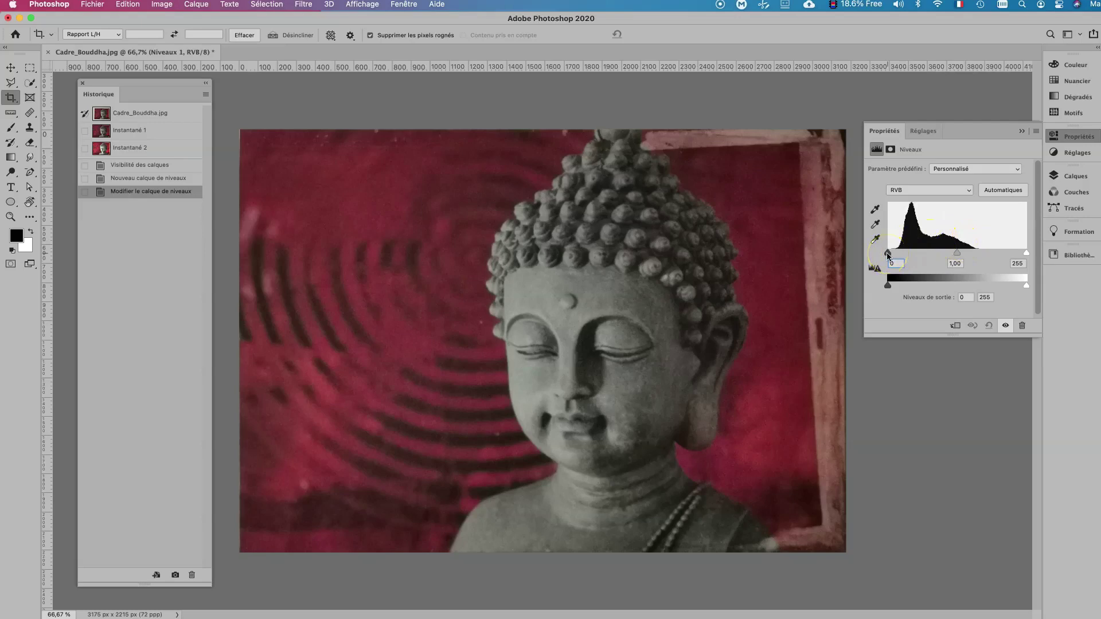
pyautogui.moveTo(888, 253); pyautogui.dragTo(896, 255)
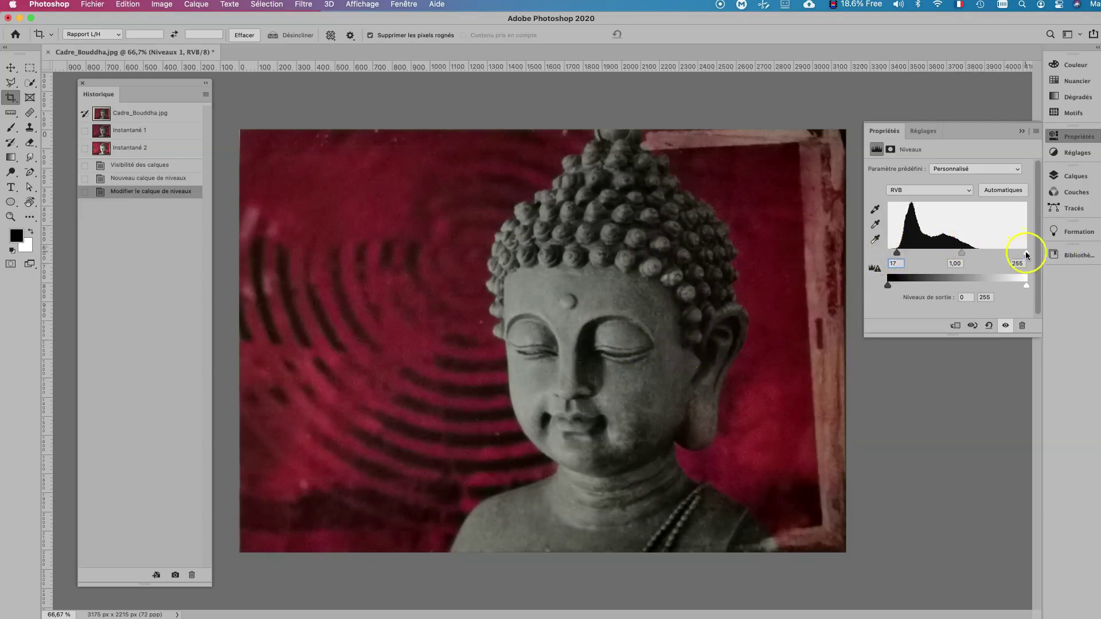
pyautogui.moveTo(1026, 253); pyautogui.dragTo(975, 253)
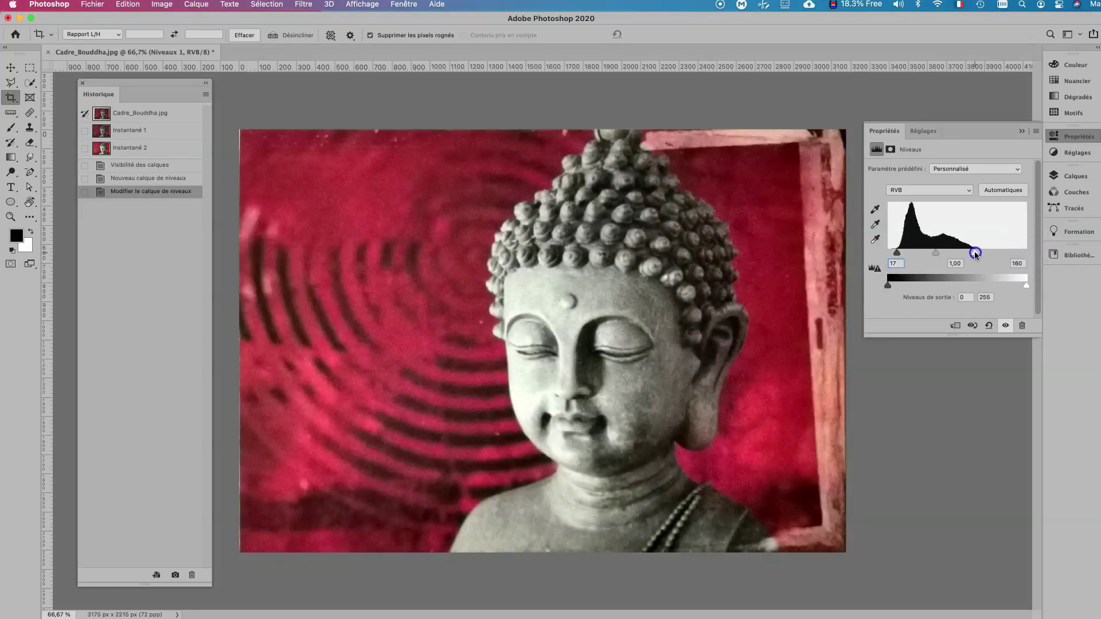
pyautogui.click(995, 261)
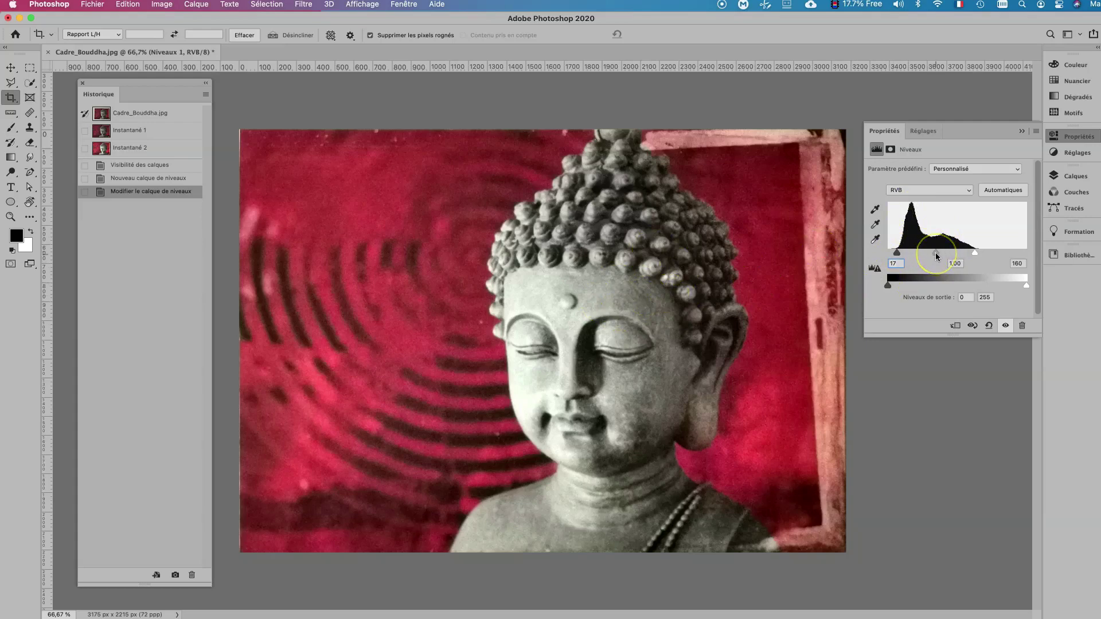
# Return to the layer list and toggle Niveaux 1 off and on to compare the photo without and with it
pyautogui.click(1023, 131)
pyautogui.click(1065, 177)
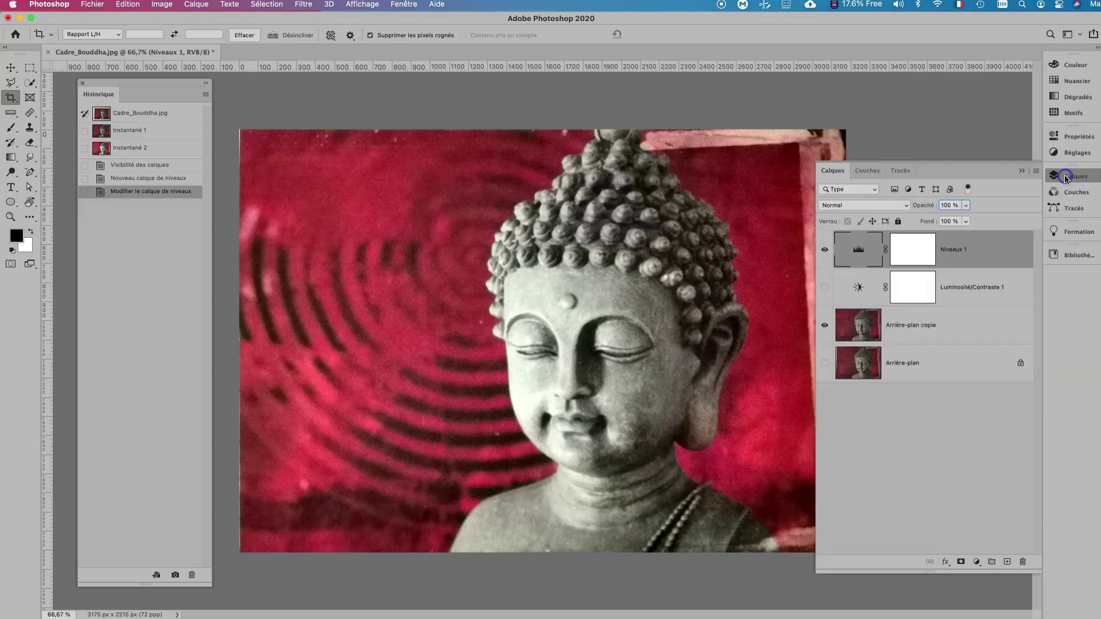
pyautogui.click(825, 250)
pyautogui.click(825, 251)
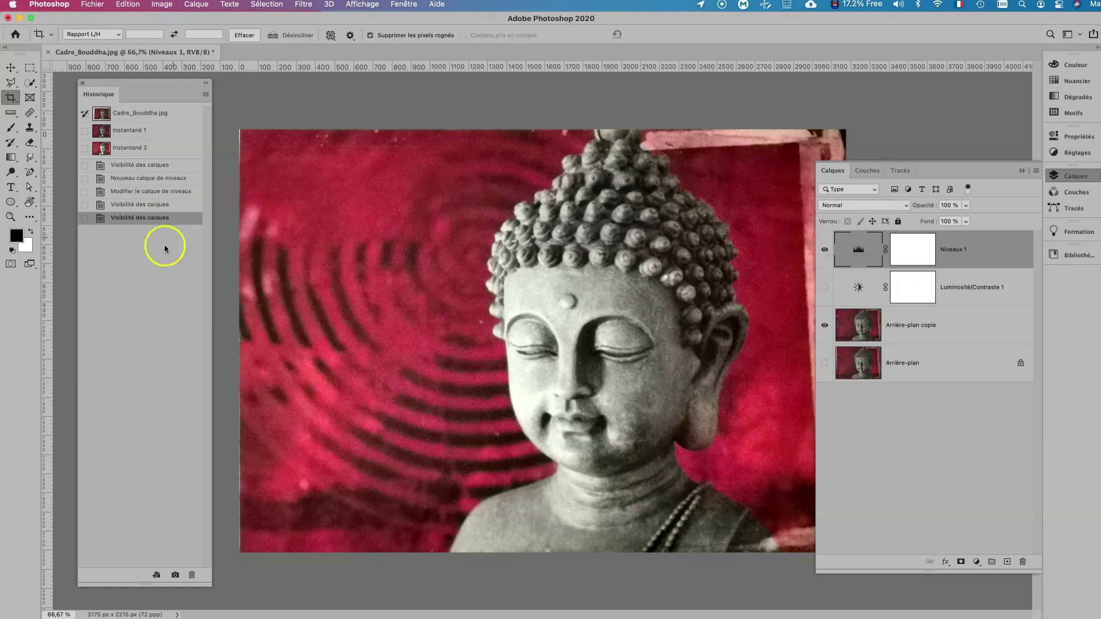
# Take a history snapshot of the levels correction and rename it niveaux
pyautogui.click(175, 575)
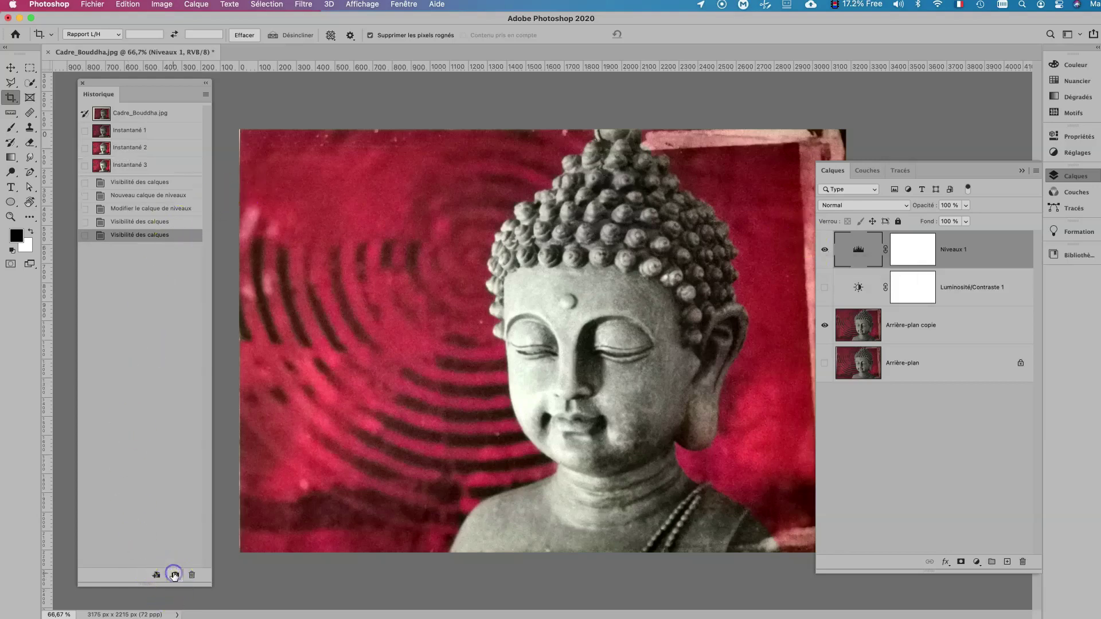
pyautogui.click(135, 165)
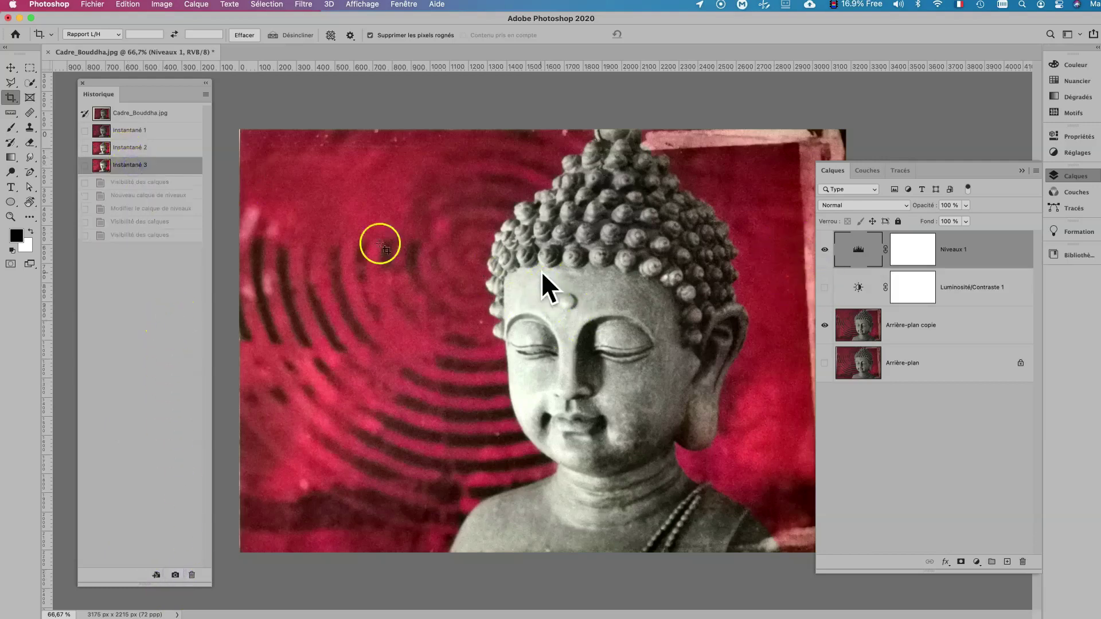
pyautogui.doubleClick(139, 165)
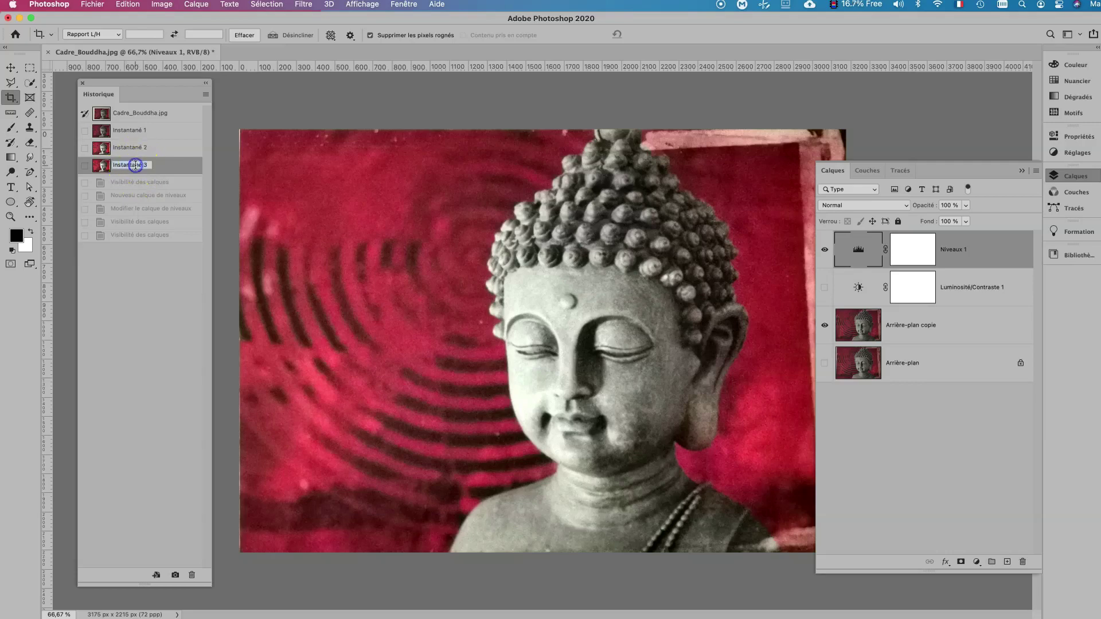
pyautogui.write('niveaux')
# Rename the Instantané 2 history snapshot as lumi-cont
pyautogui.click(122, 147)
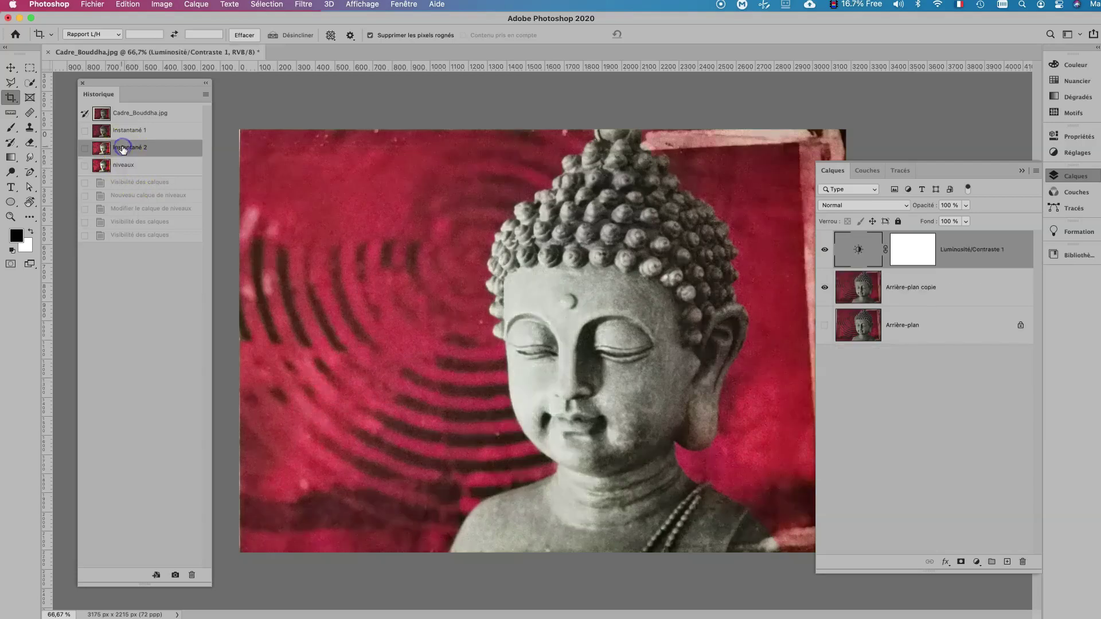
pyautogui.click(130, 148)
pyautogui.write('lumi-con')
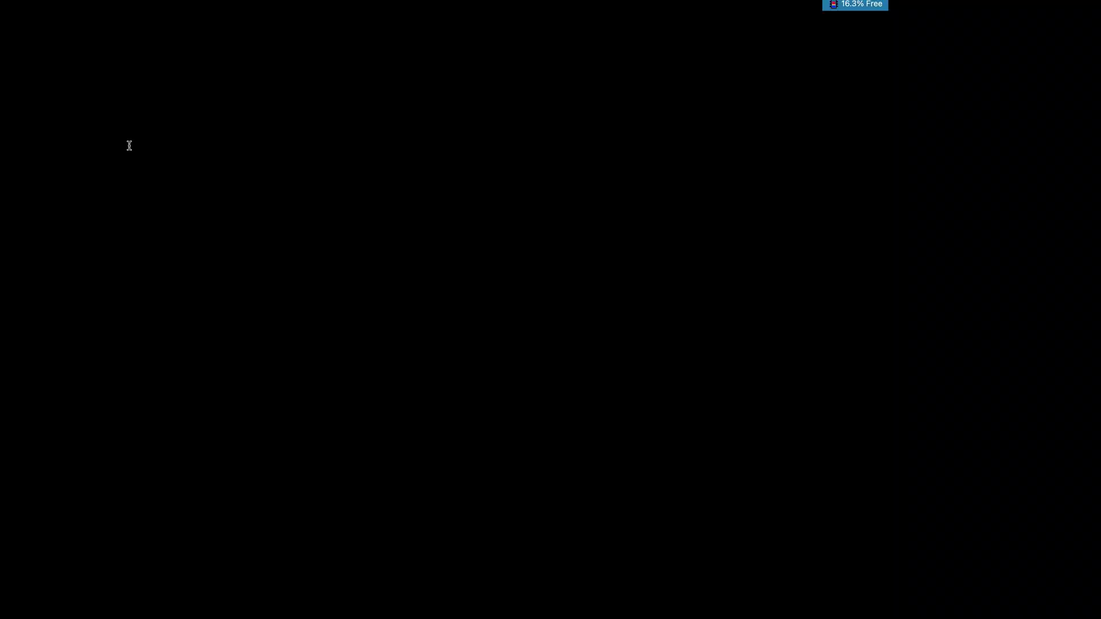
pyautogui.write('t')
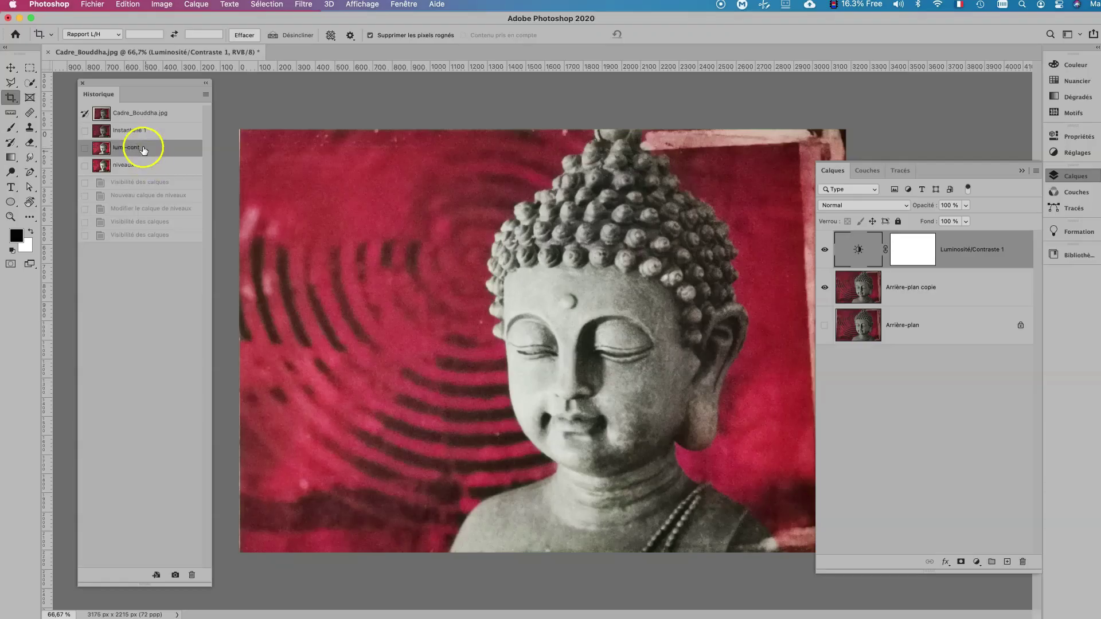
# Compare the Instantané 1, lumi-cont and niveaux snapshots, and leave the document on the niveaux snapshot
pyautogui.click(130, 169)
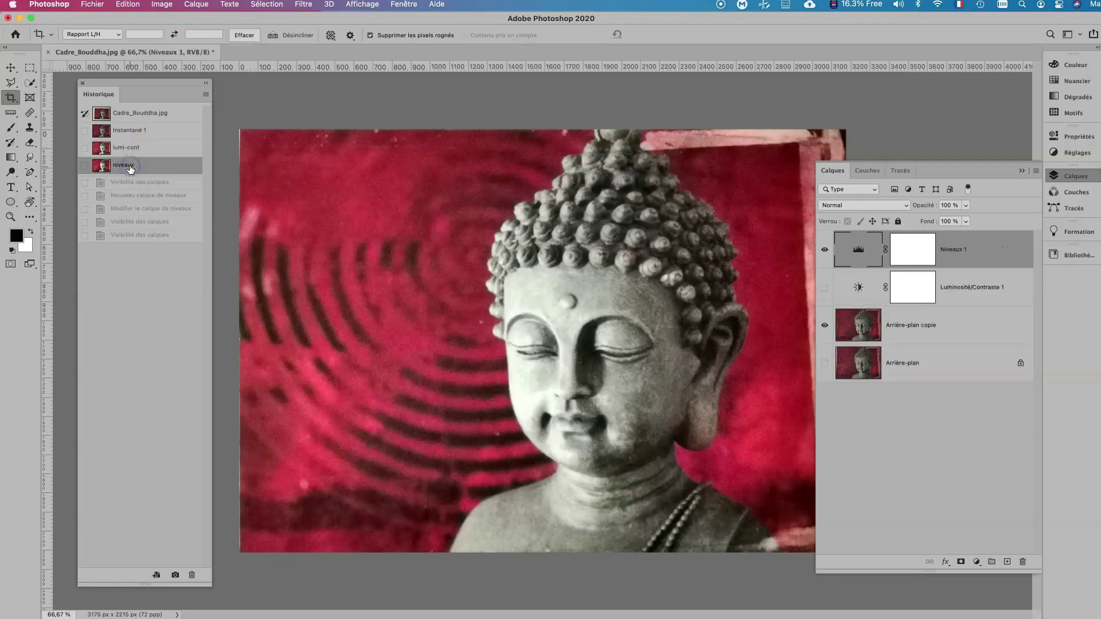
pyautogui.click(135, 131)
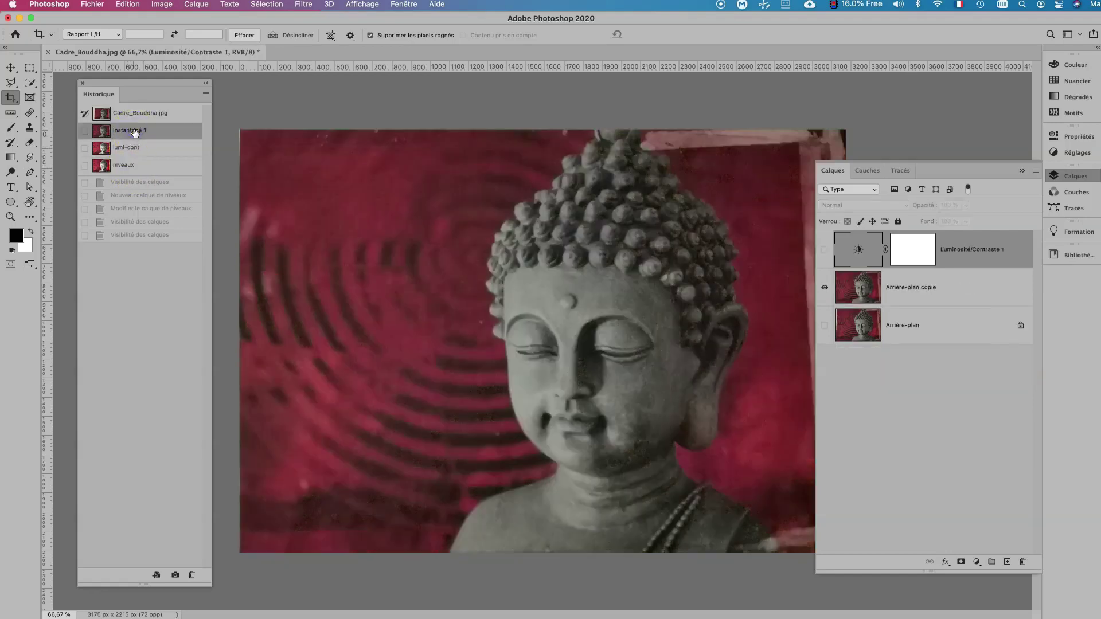
pyautogui.click(131, 169)
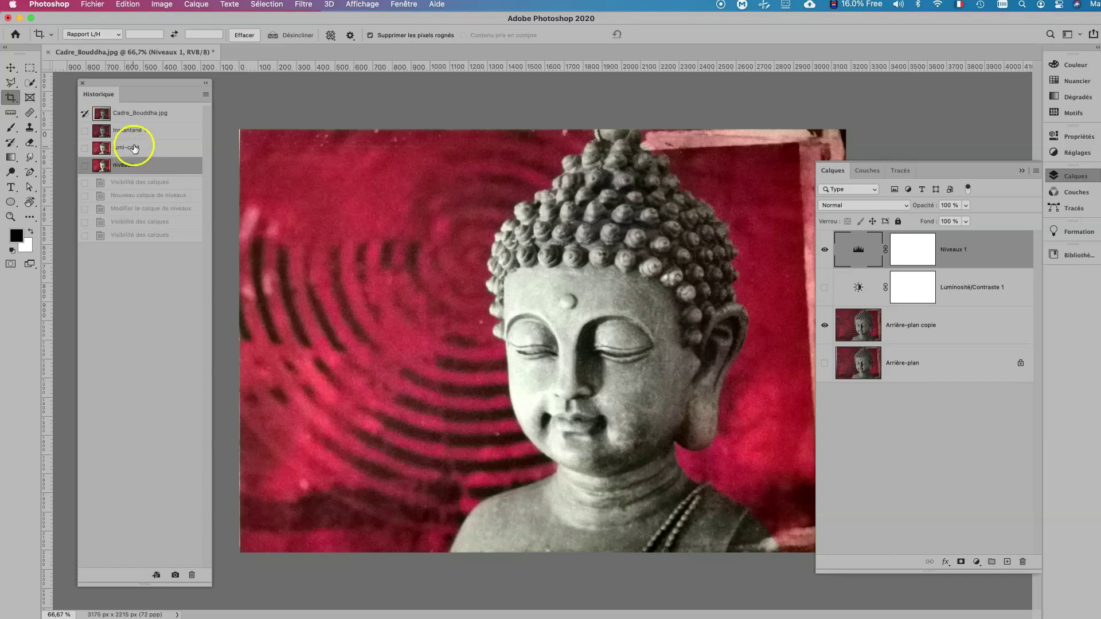
pyautogui.click(134, 147)
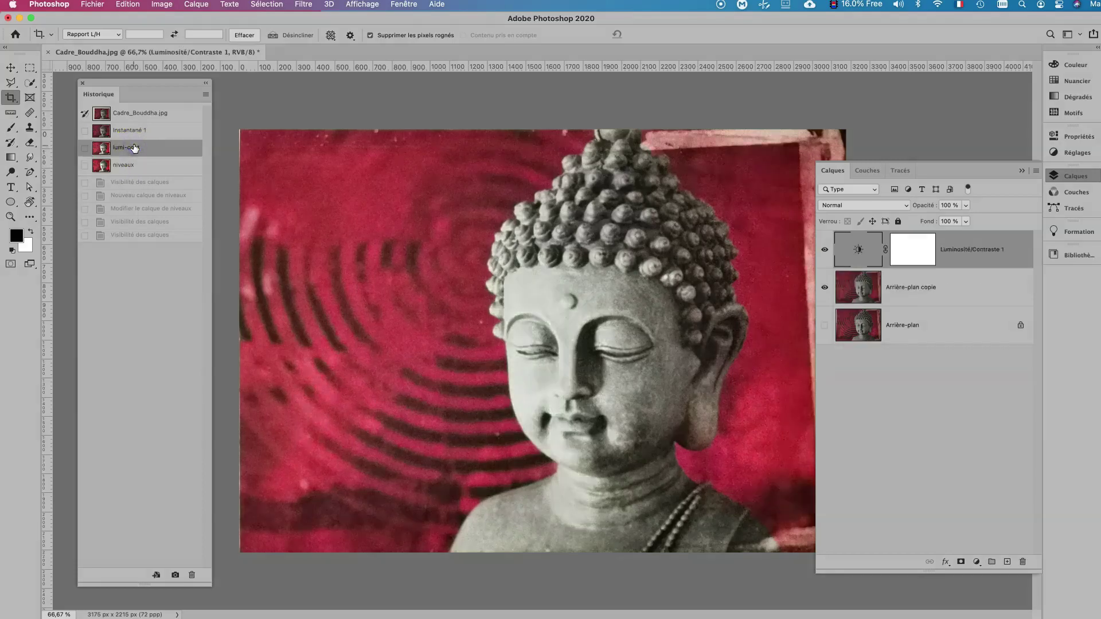
pyautogui.click(129, 163)
pyautogui.click(475, 336)
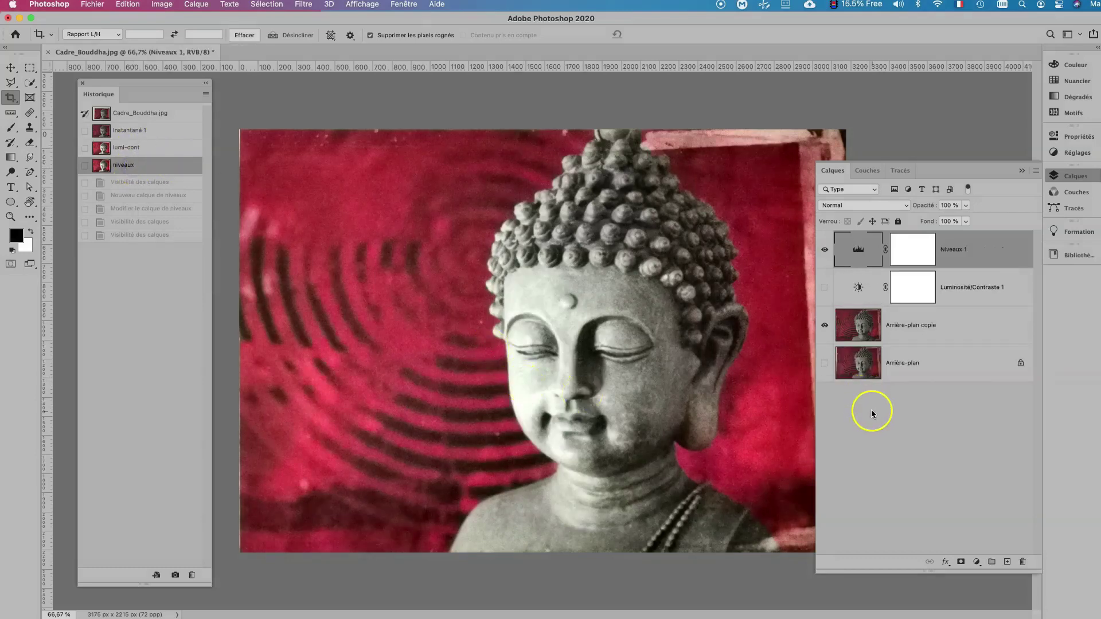